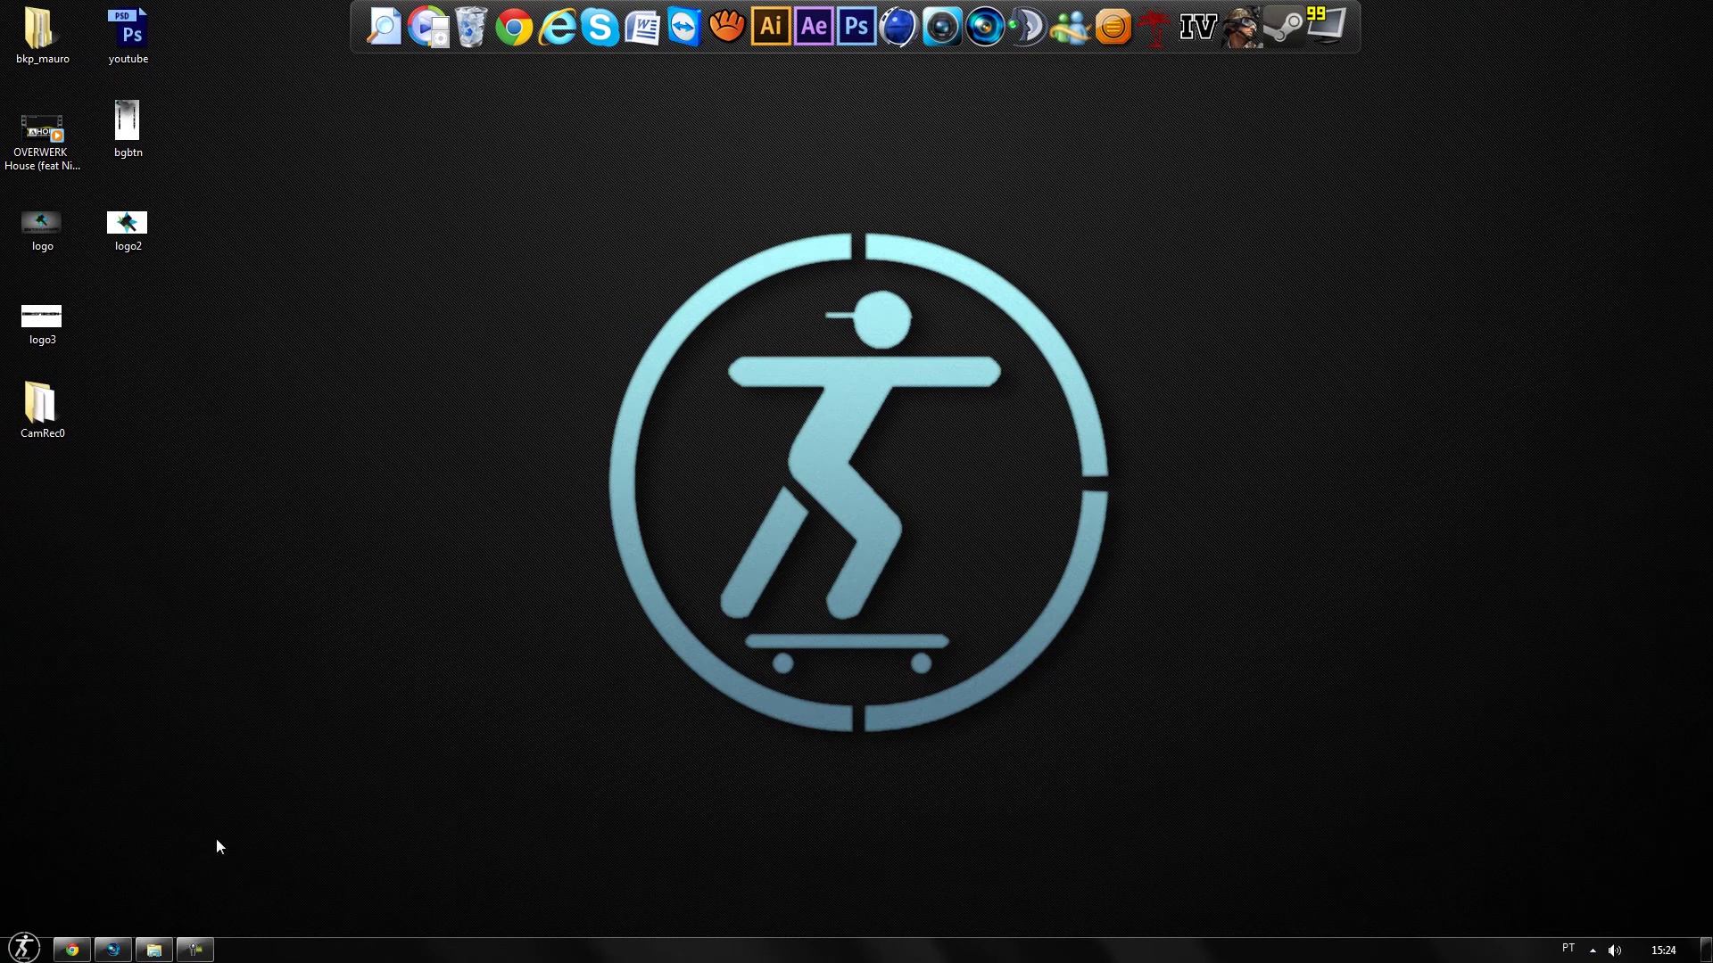
# Drag the L96_01 clip from the Sniper - Pistol folder onto the Vegas timeline
pyautogui.click(129, 948)
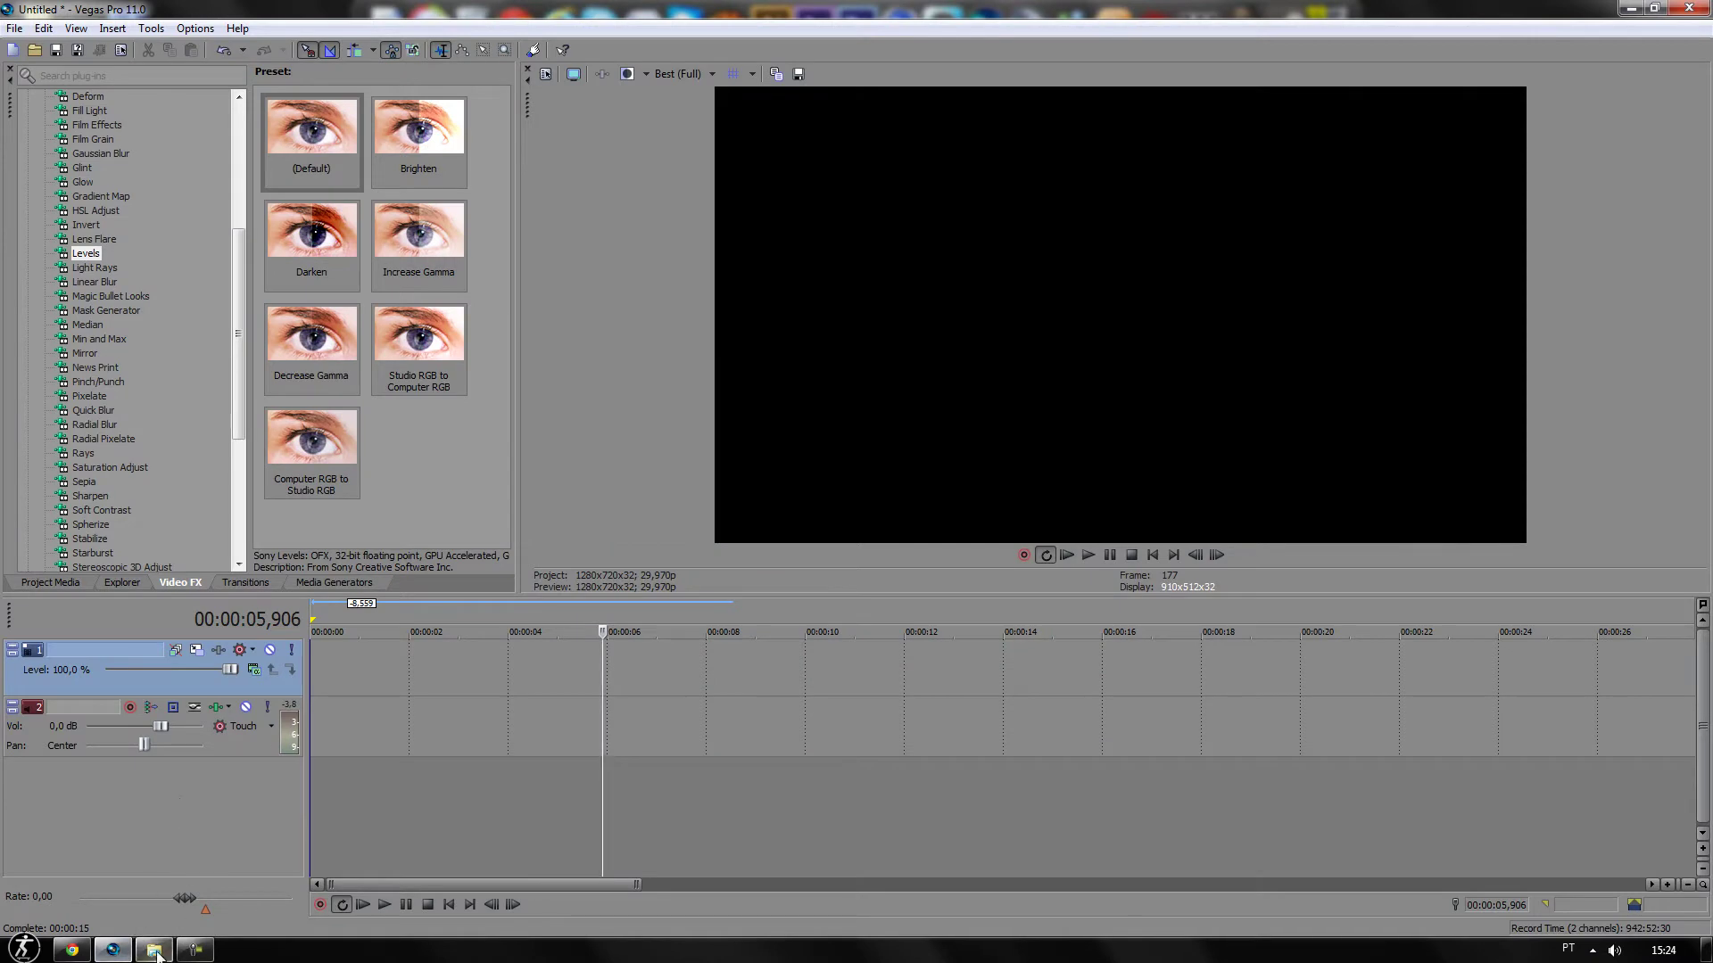
pyautogui.click(149, 949)
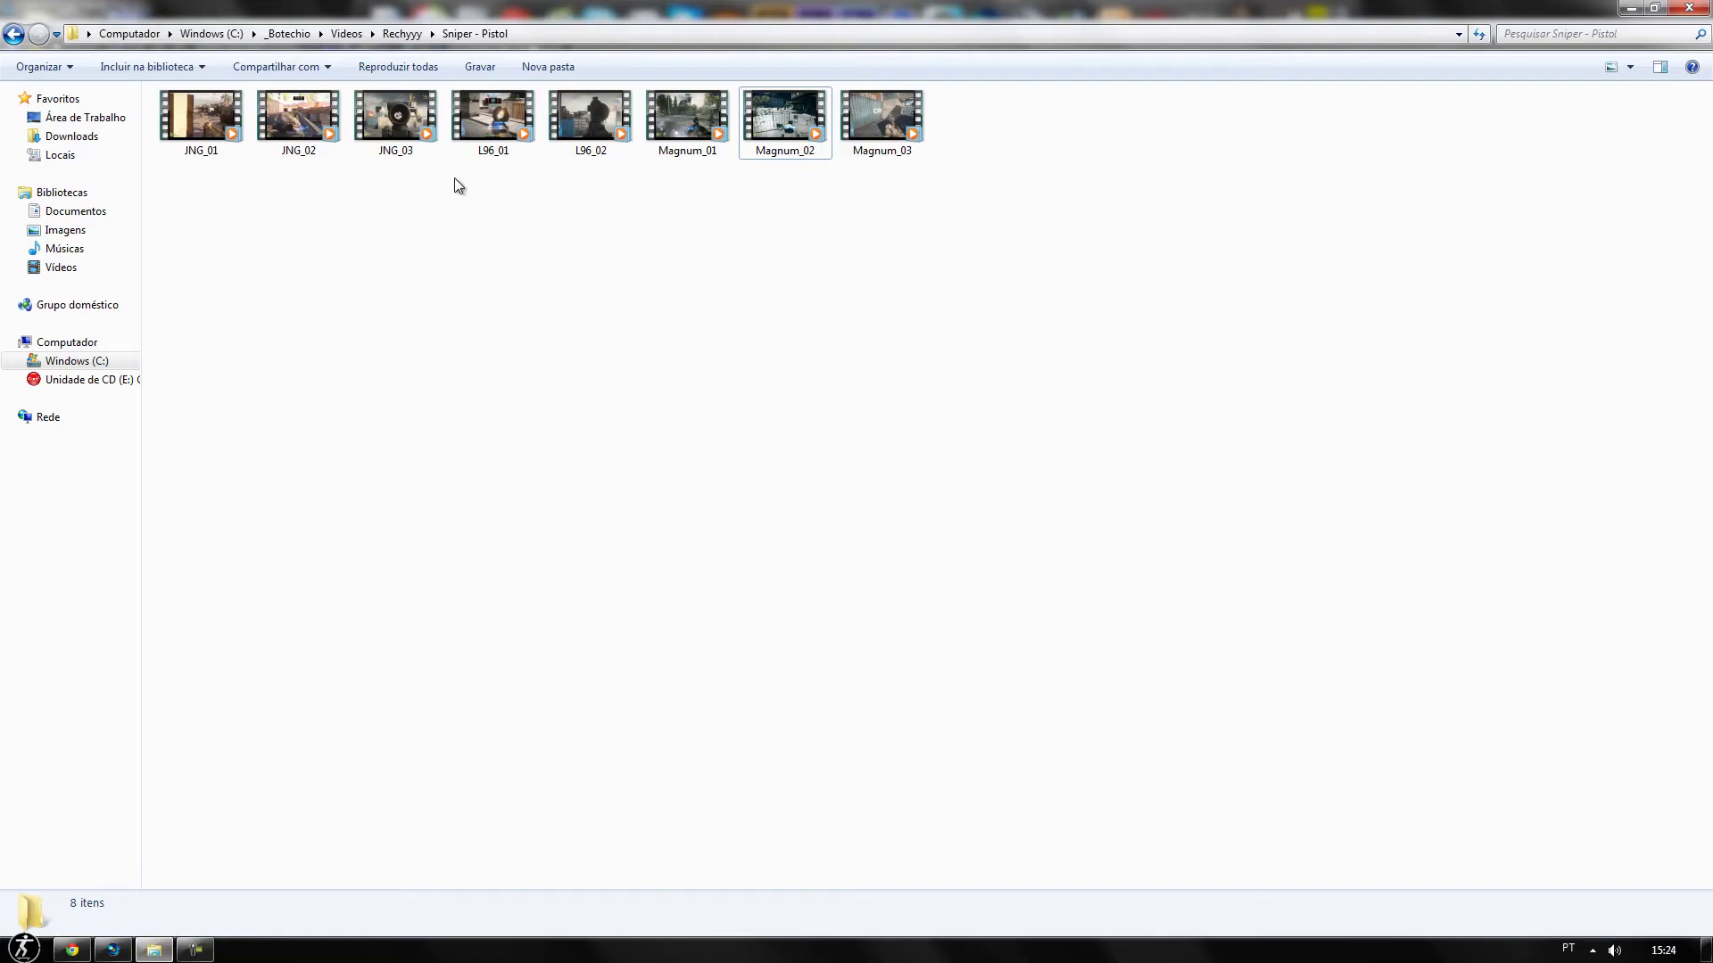
pyautogui.moveTo(493, 115); pyautogui.dragTo(116, 949)
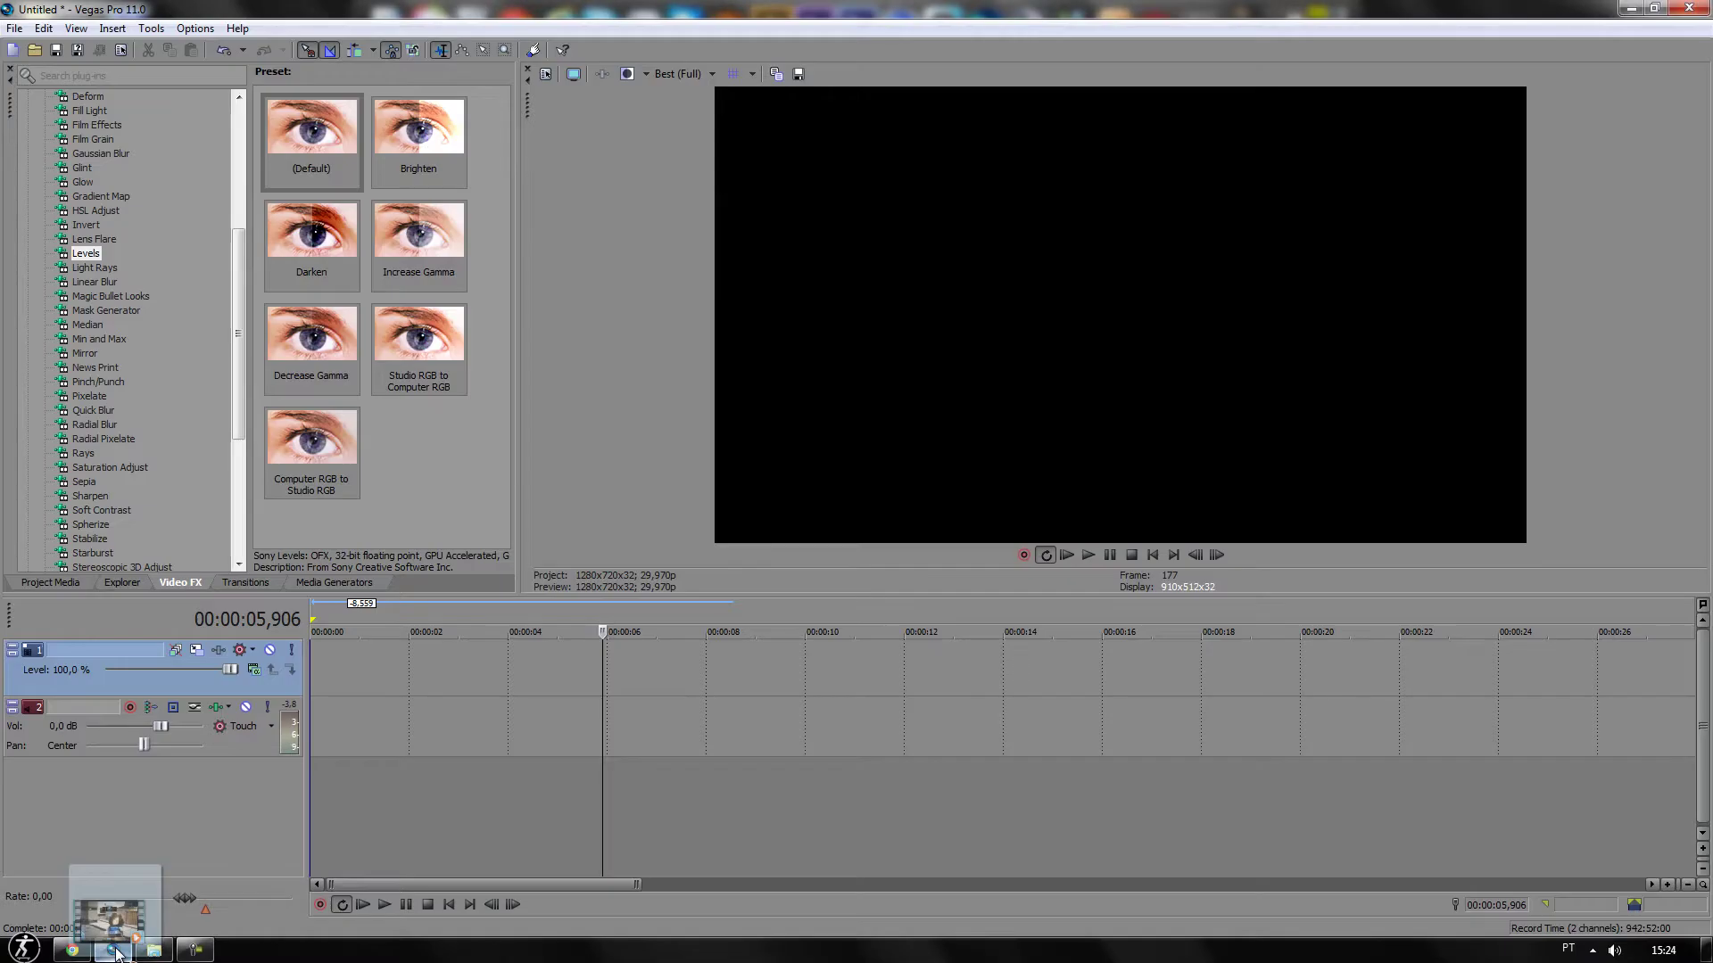
pyautogui.moveTo(116, 949); pyautogui.dragTo(522, 718)
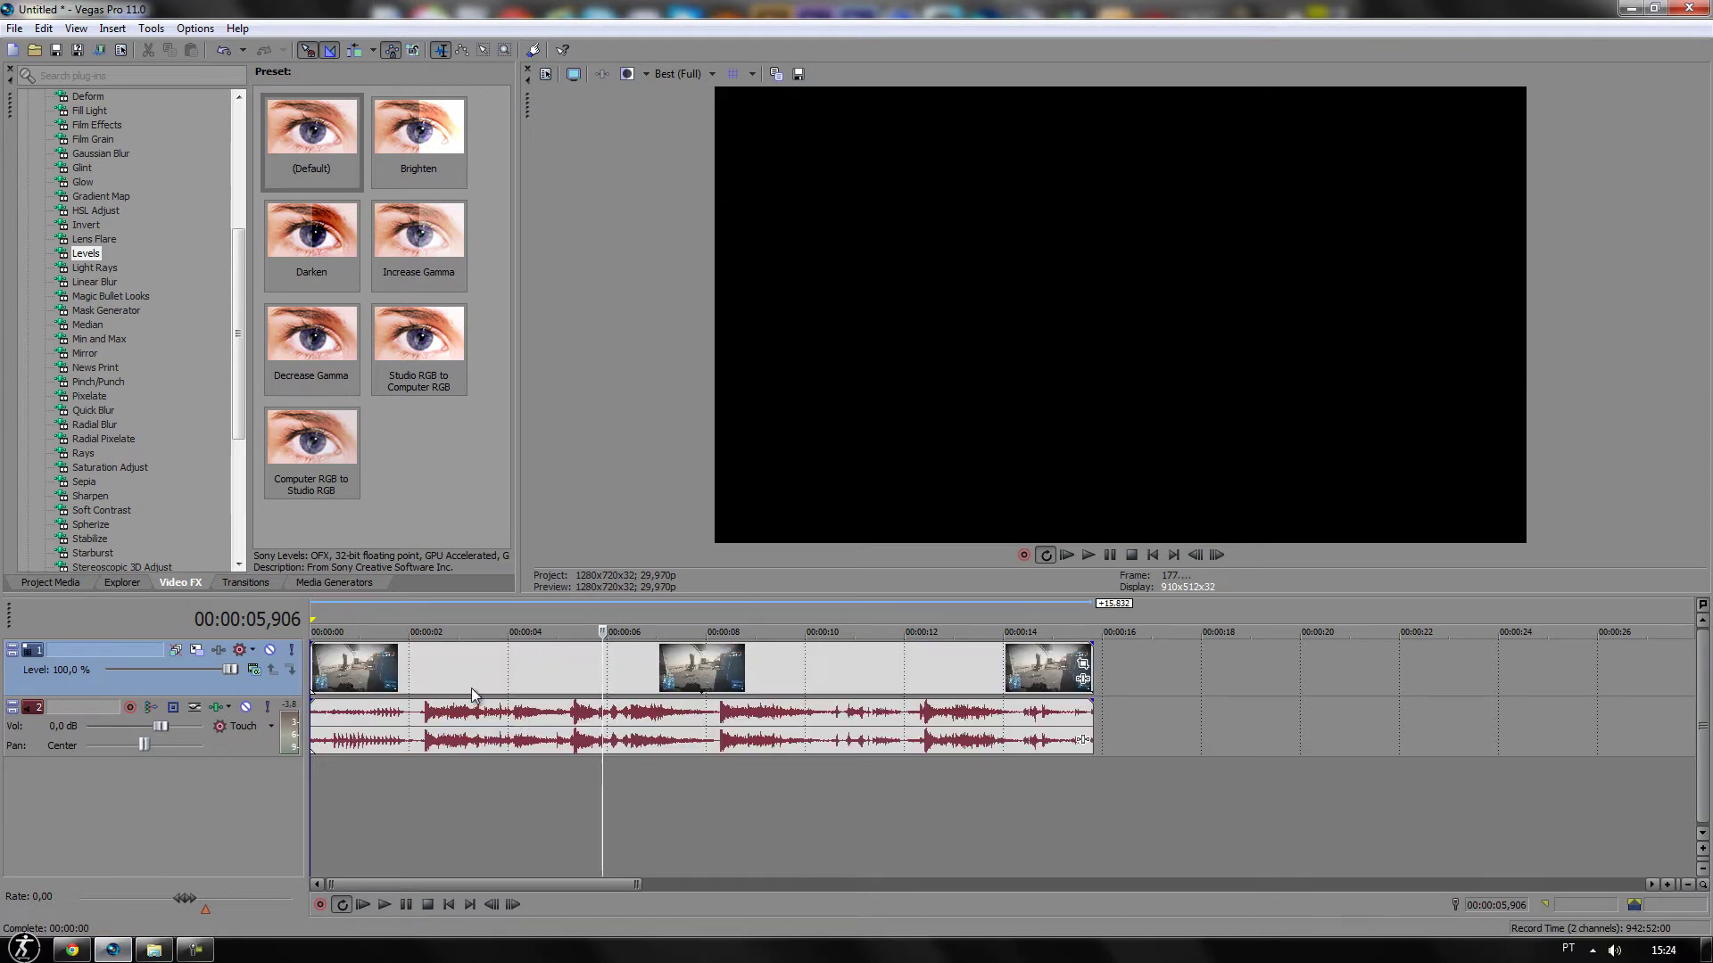
# Inspect the L96_01 clip's properties and dismiss them
pyautogui.rightClick(510, 682)
pyautogui.click(545, 865)
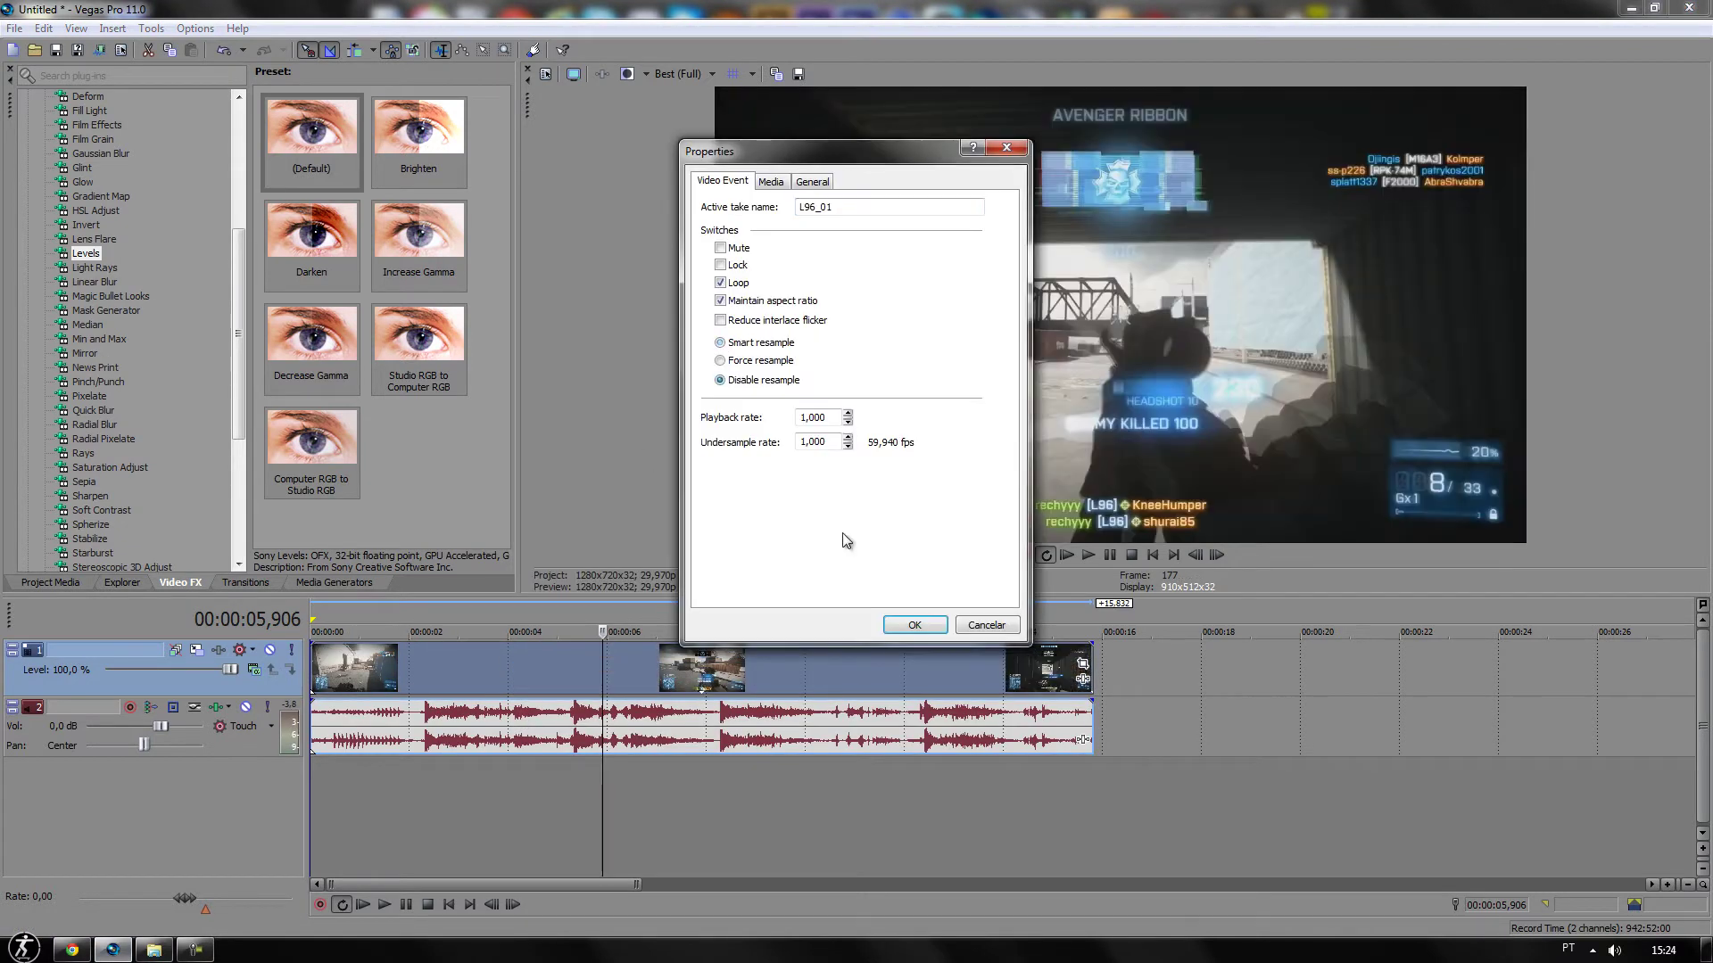
pyautogui.press('Return')
# Move the playhead to about 7 s and list the Brightness and Contrast presets in Video FX
pyautogui.click(660, 678)
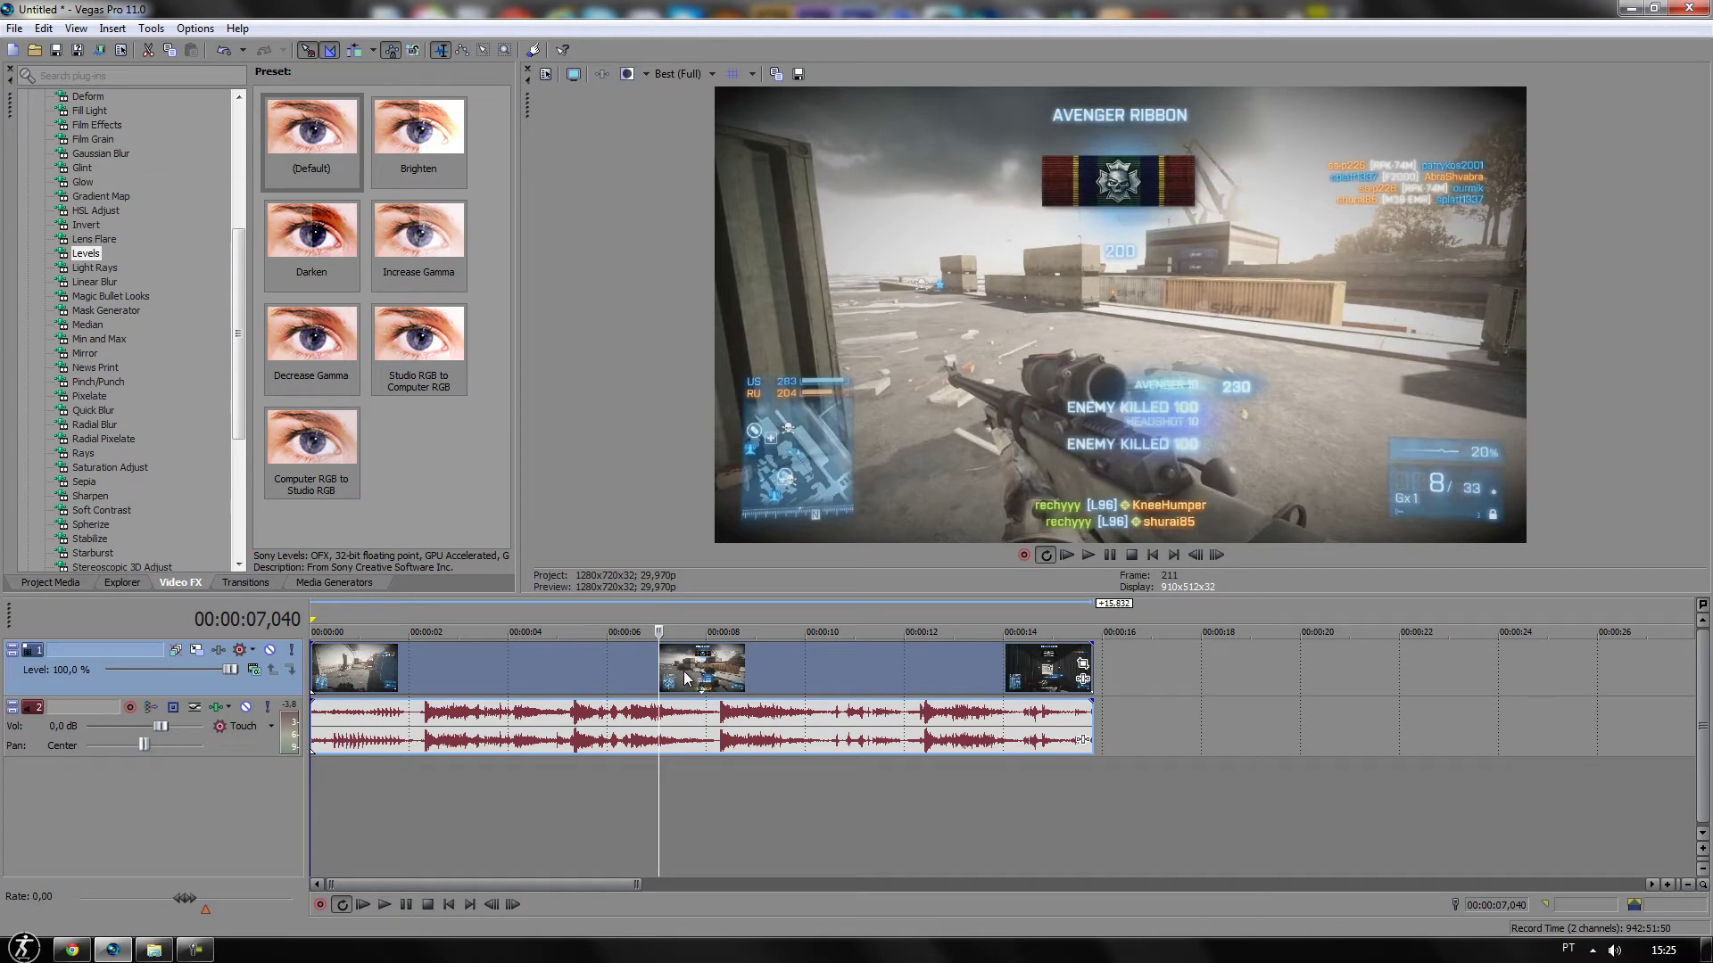
pyautogui.scroll(6, 202, 202)
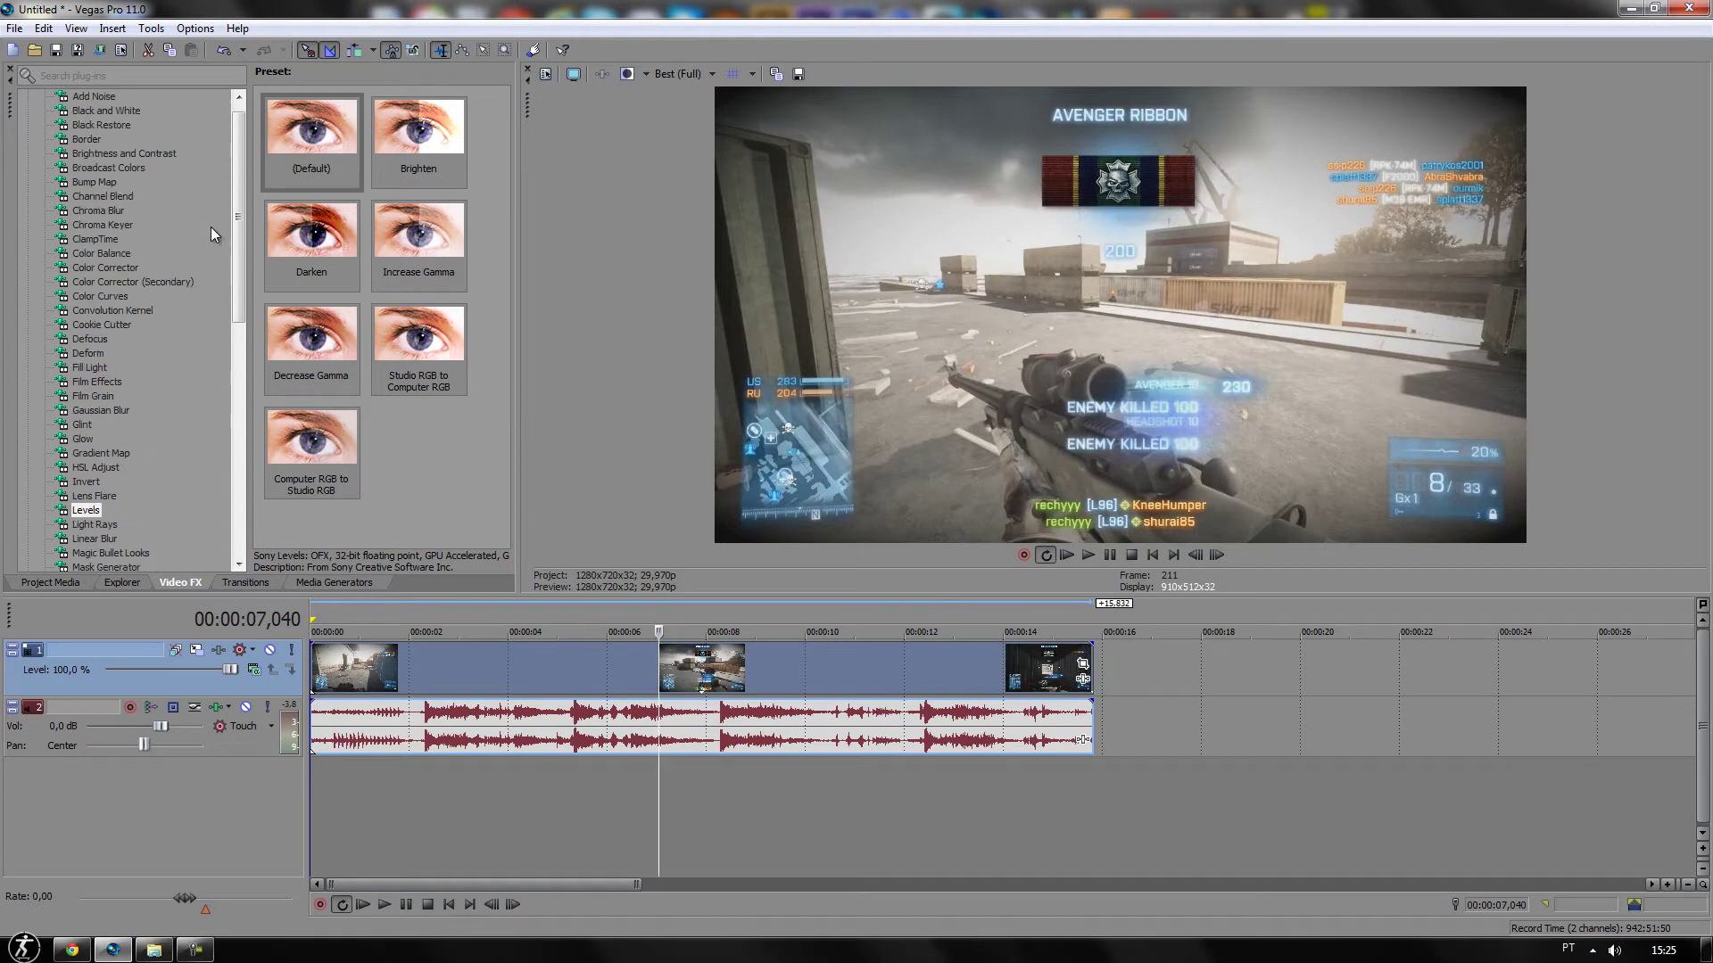
pyautogui.click(146, 153)
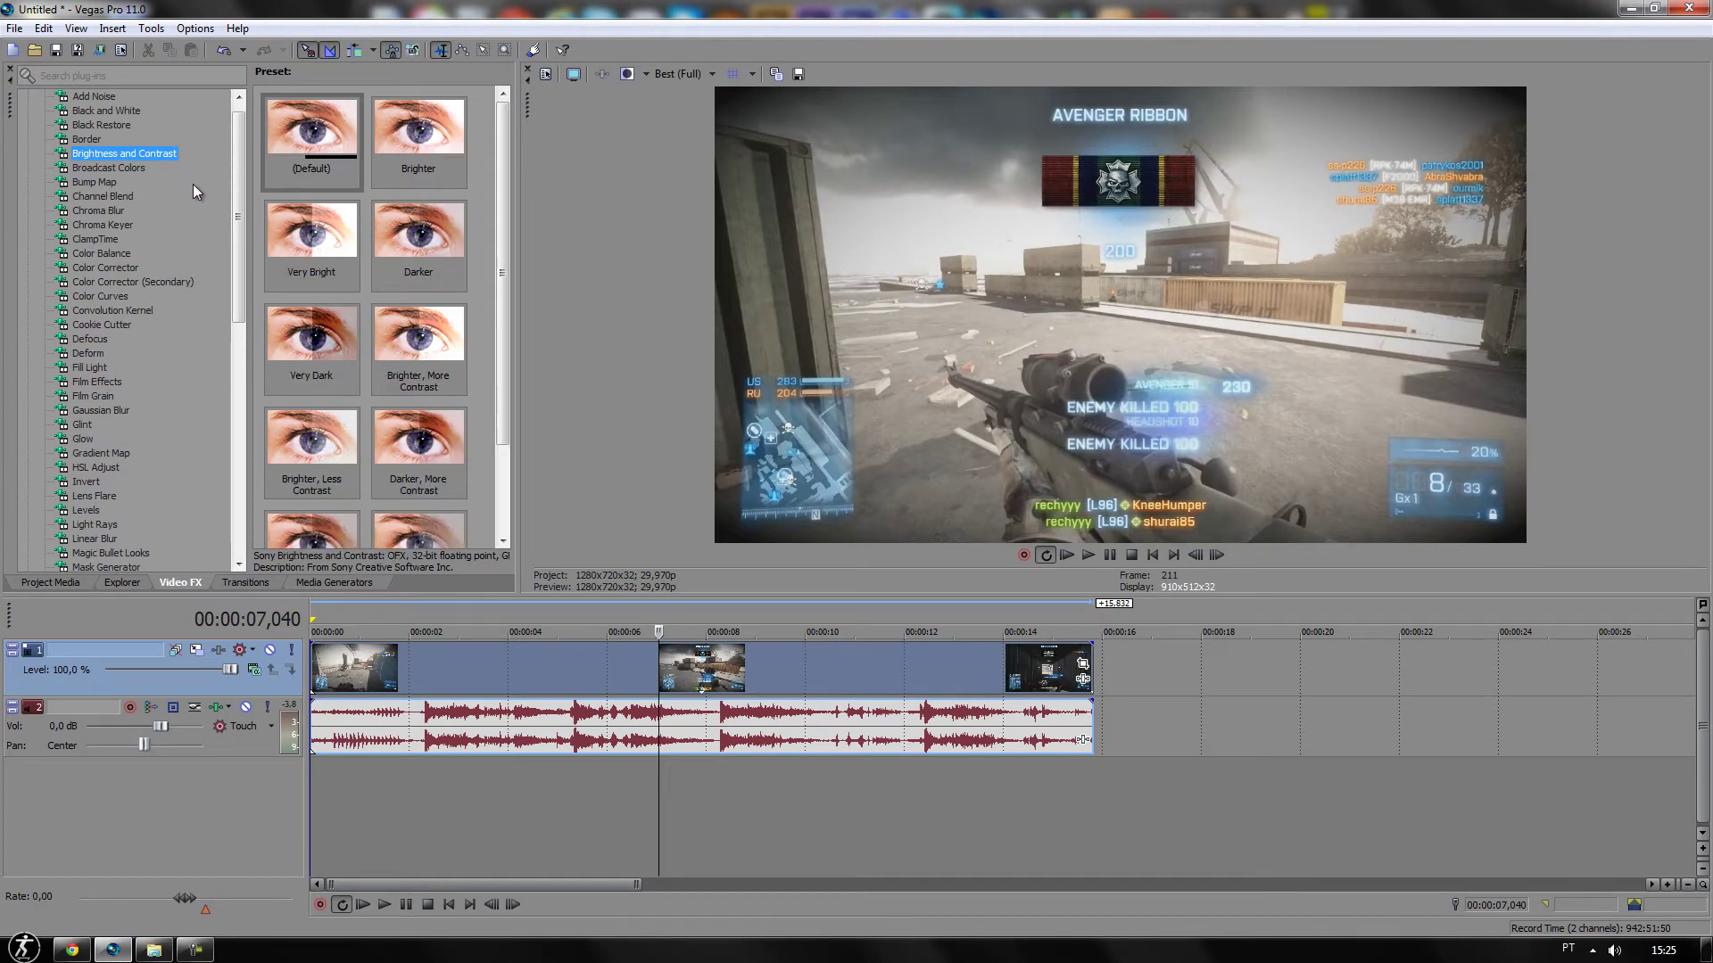
pyautogui.moveTo(311, 134); pyautogui.dragTo(665, 666)
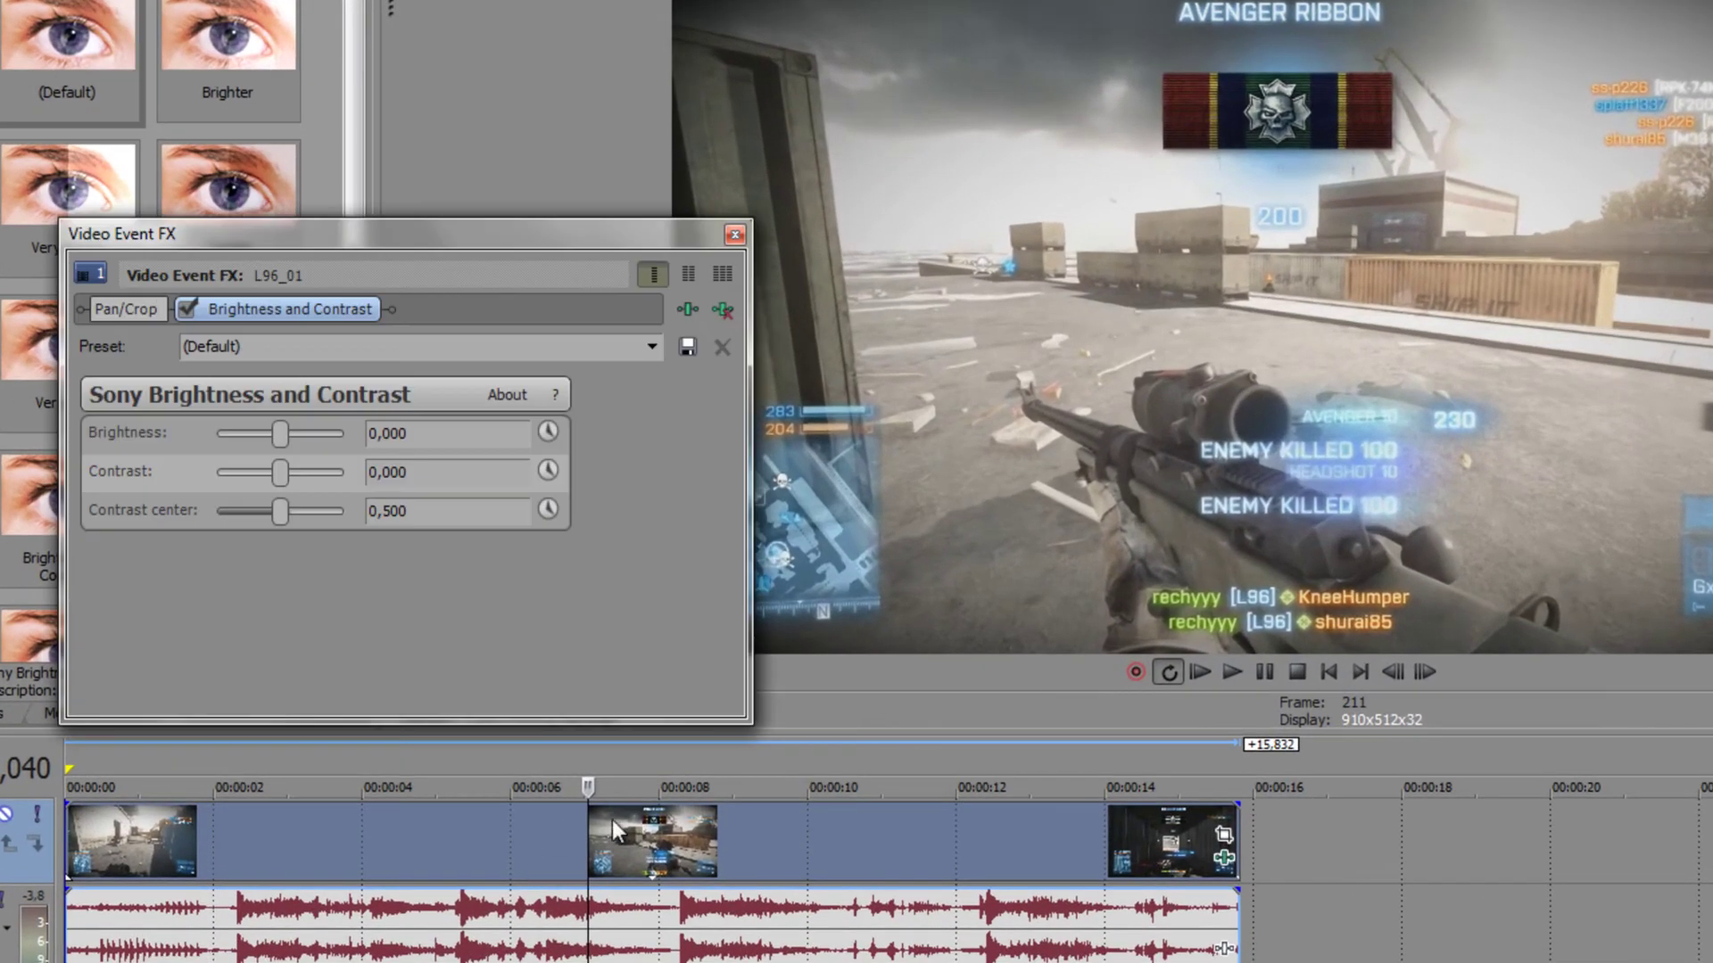
pyautogui.moveTo(277, 441)
pyautogui.mouseDown()
pyautogui.moveTo(287, 473)
pyautogui.moveTo(275, 447)
pyautogui.mouseUp()
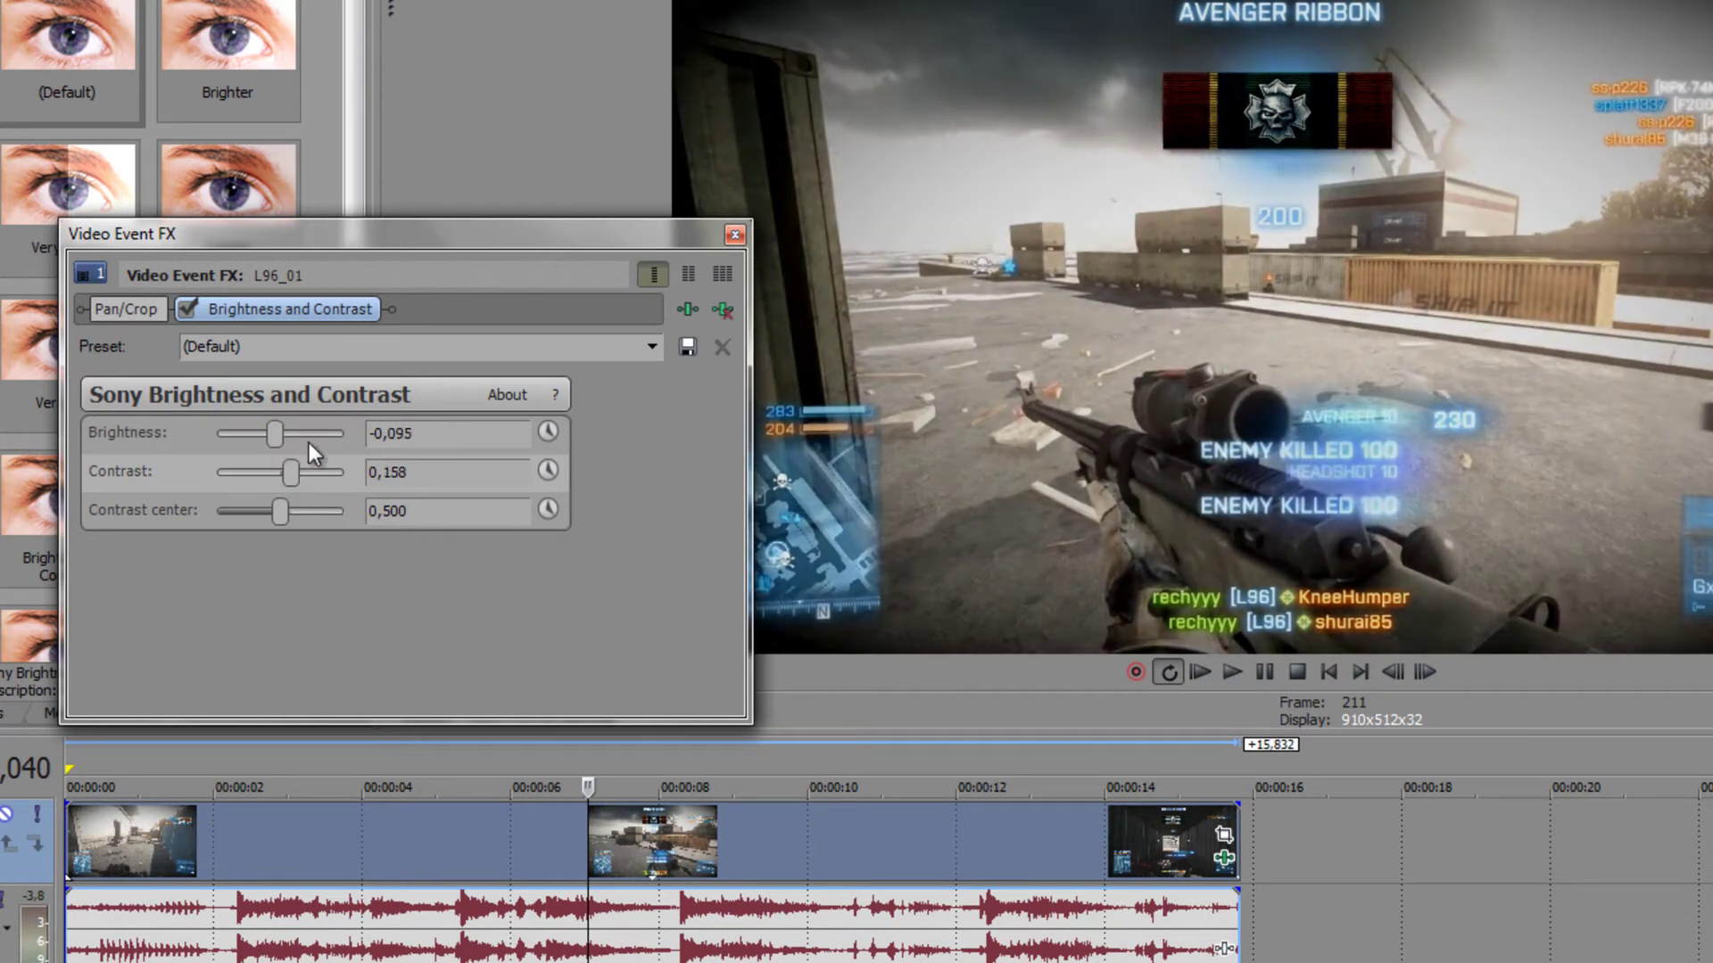
pyautogui.moveTo(303, 435)
pyautogui.mouseDown()
pyautogui.moveTo(277, 438)
pyautogui.moveTo(291, 468)
pyautogui.mouseUp()
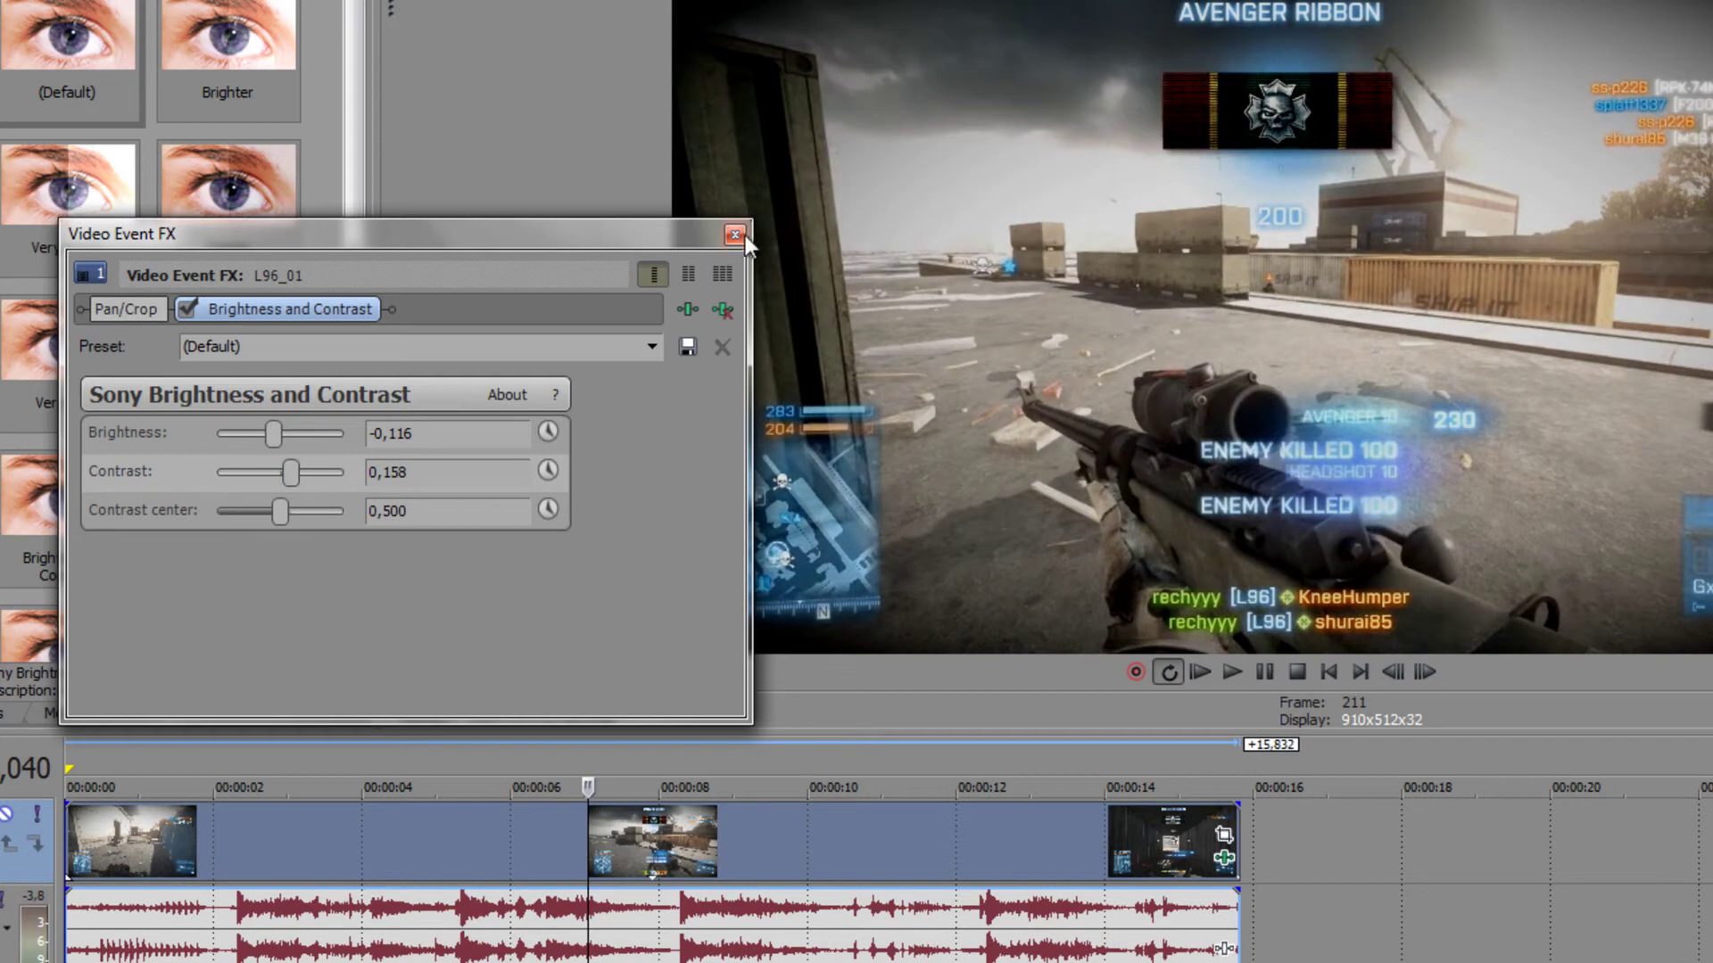
pyautogui.click(735, 234)
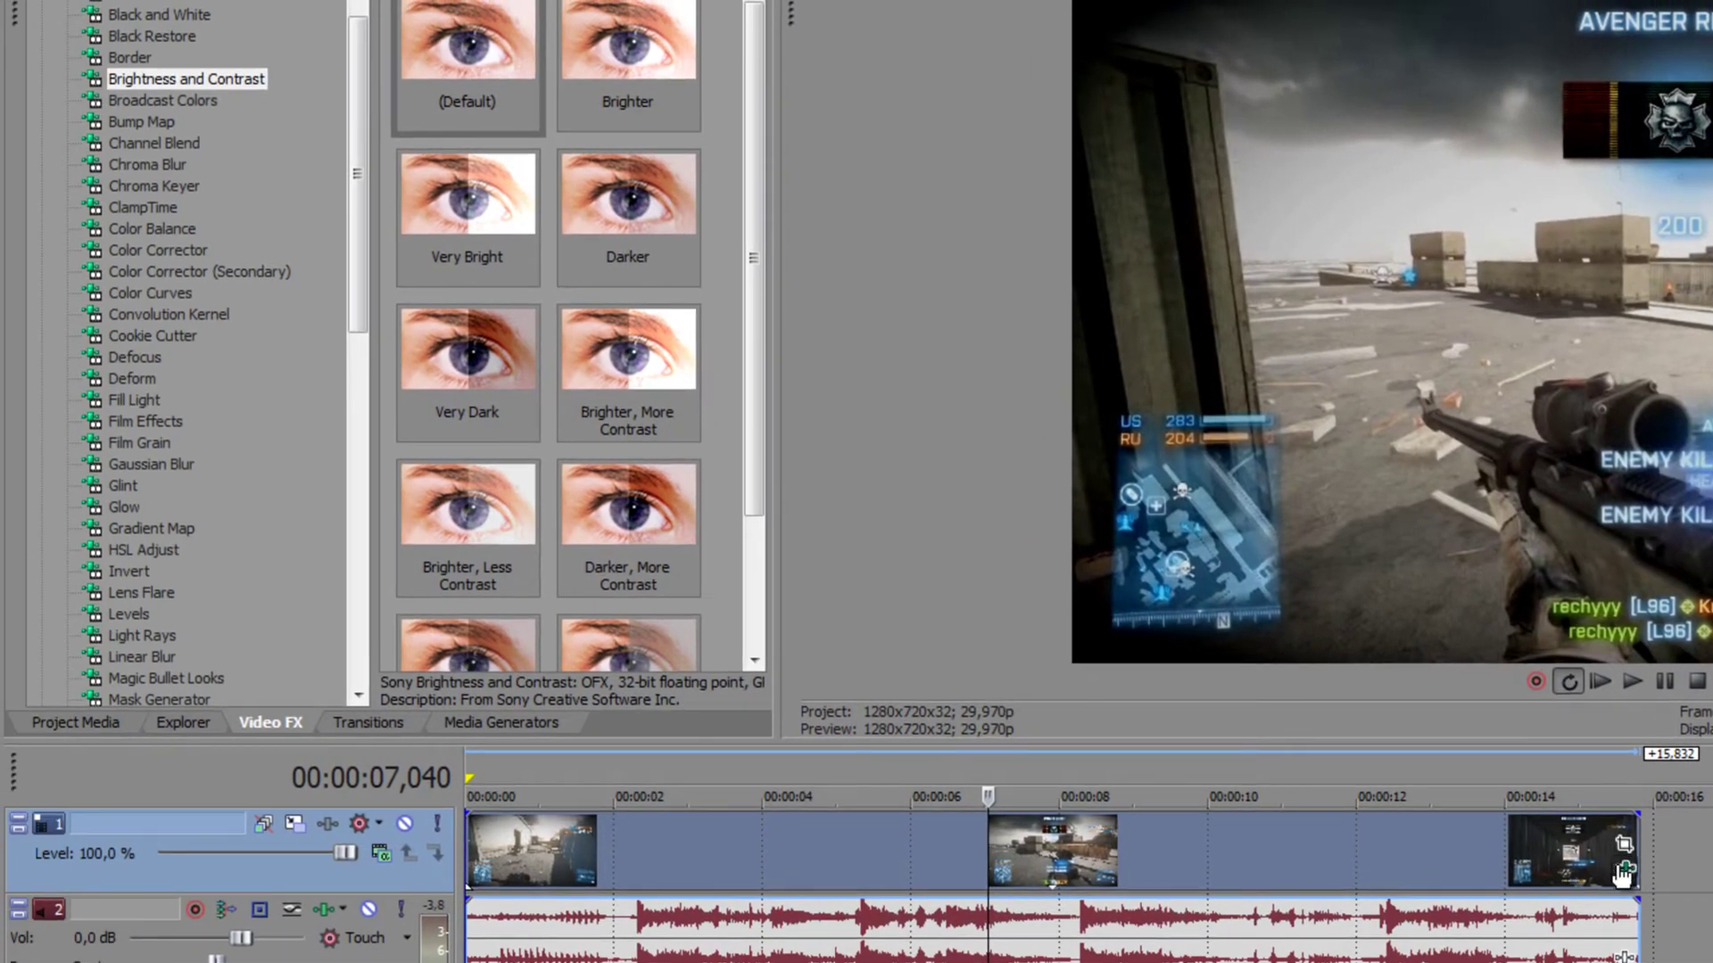
pyautogui.click(1622, 870)
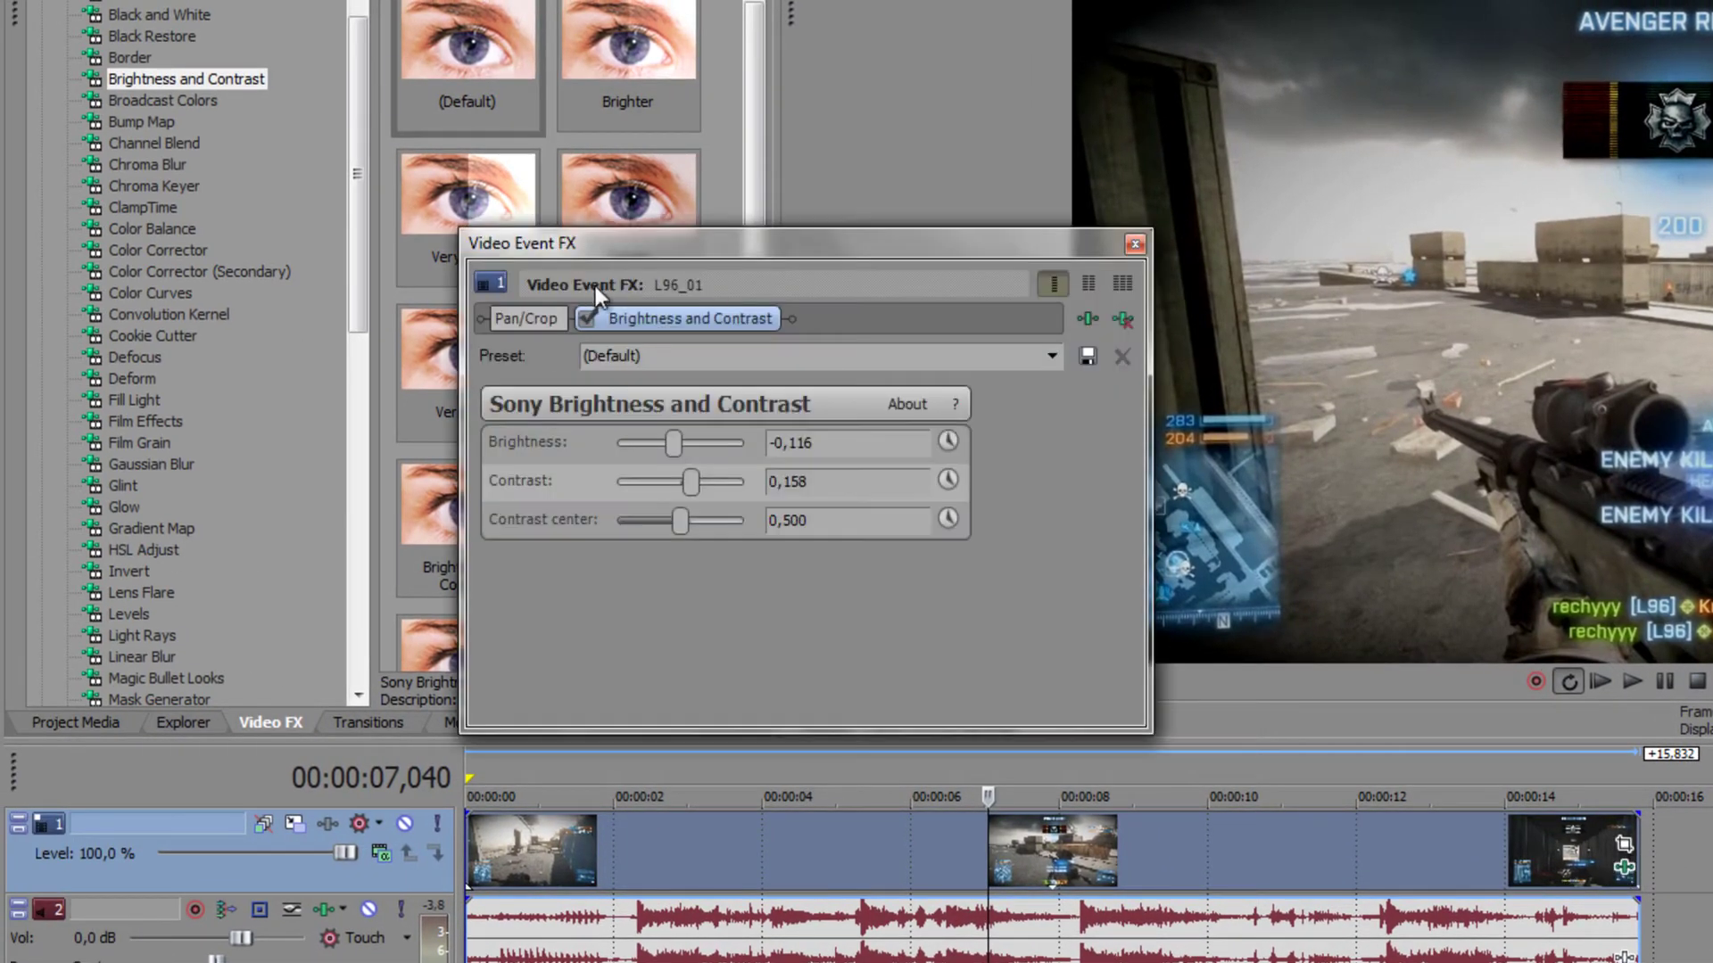
pyautogui.click(594, 318)
pyautogui.click(587, 319)
pyautogui.click(596, 318)
pyautogui.click(596, 319)
pyautogui.click(596, 318)
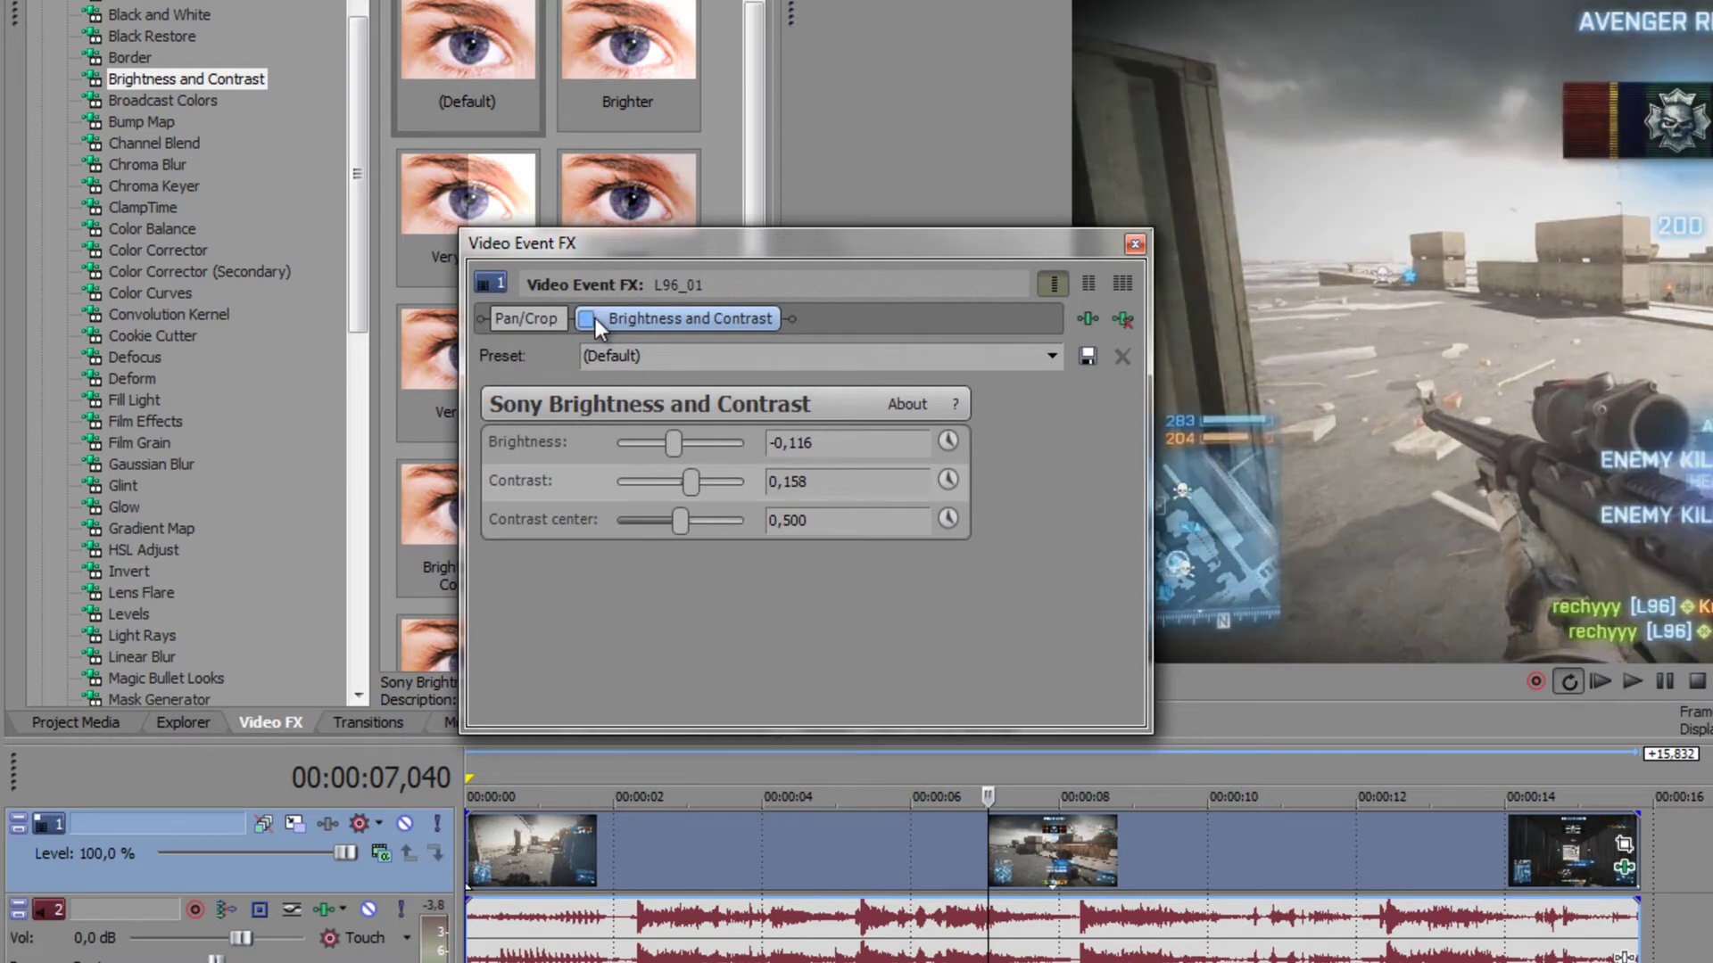
pyautogui.click(596, 318)
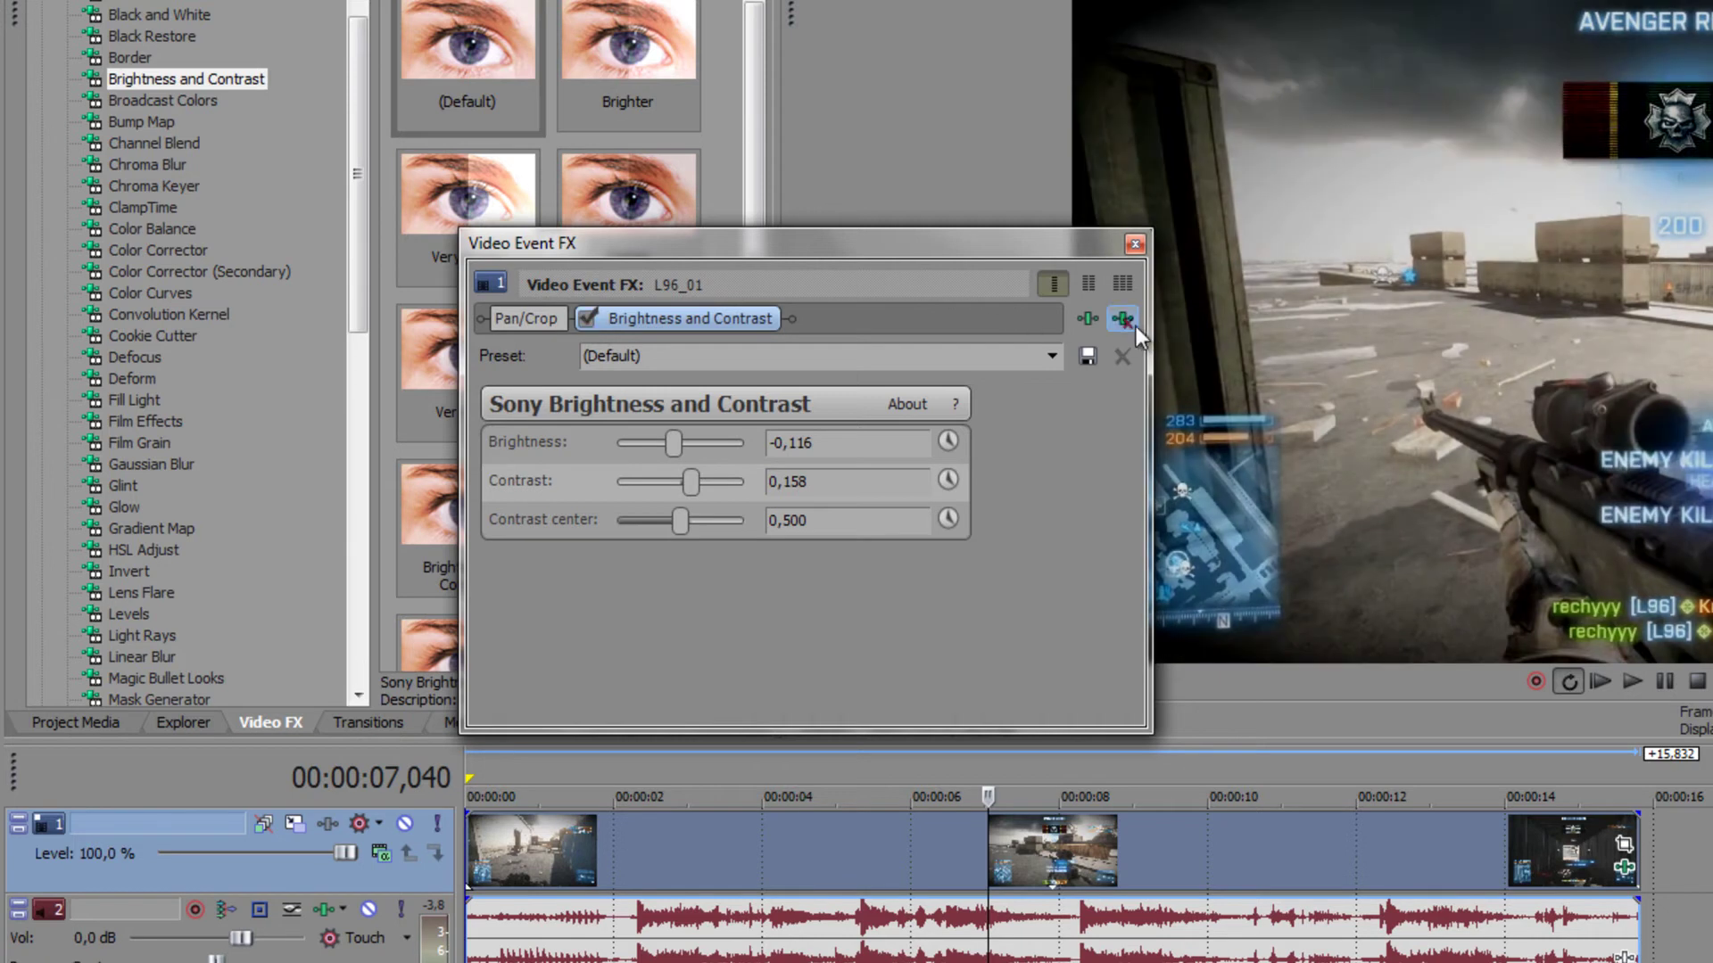
pyautogui.click(1124, 320)
# Drop the (Default) Magic Bullet Looks preset onto L96_01 and launch LooksBuilder from Edit...
pyautogui.click(758, 270)
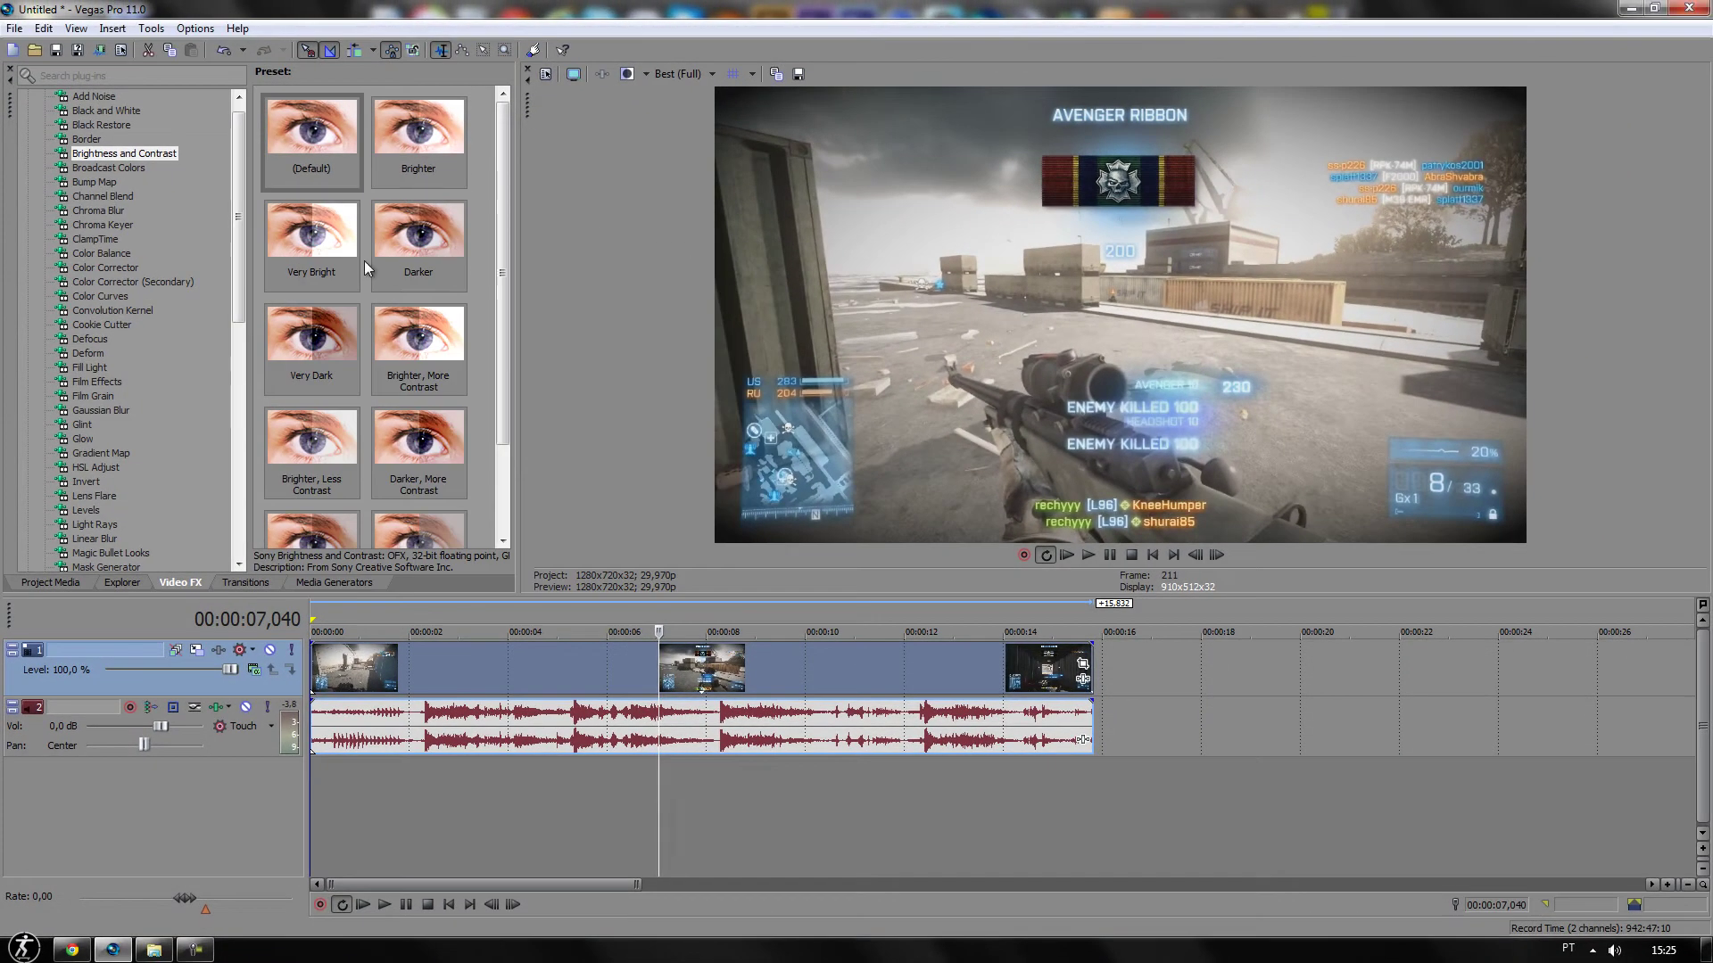
pyautogui.moveTo(239, 245); pyautogui.dragTo(224, 339)
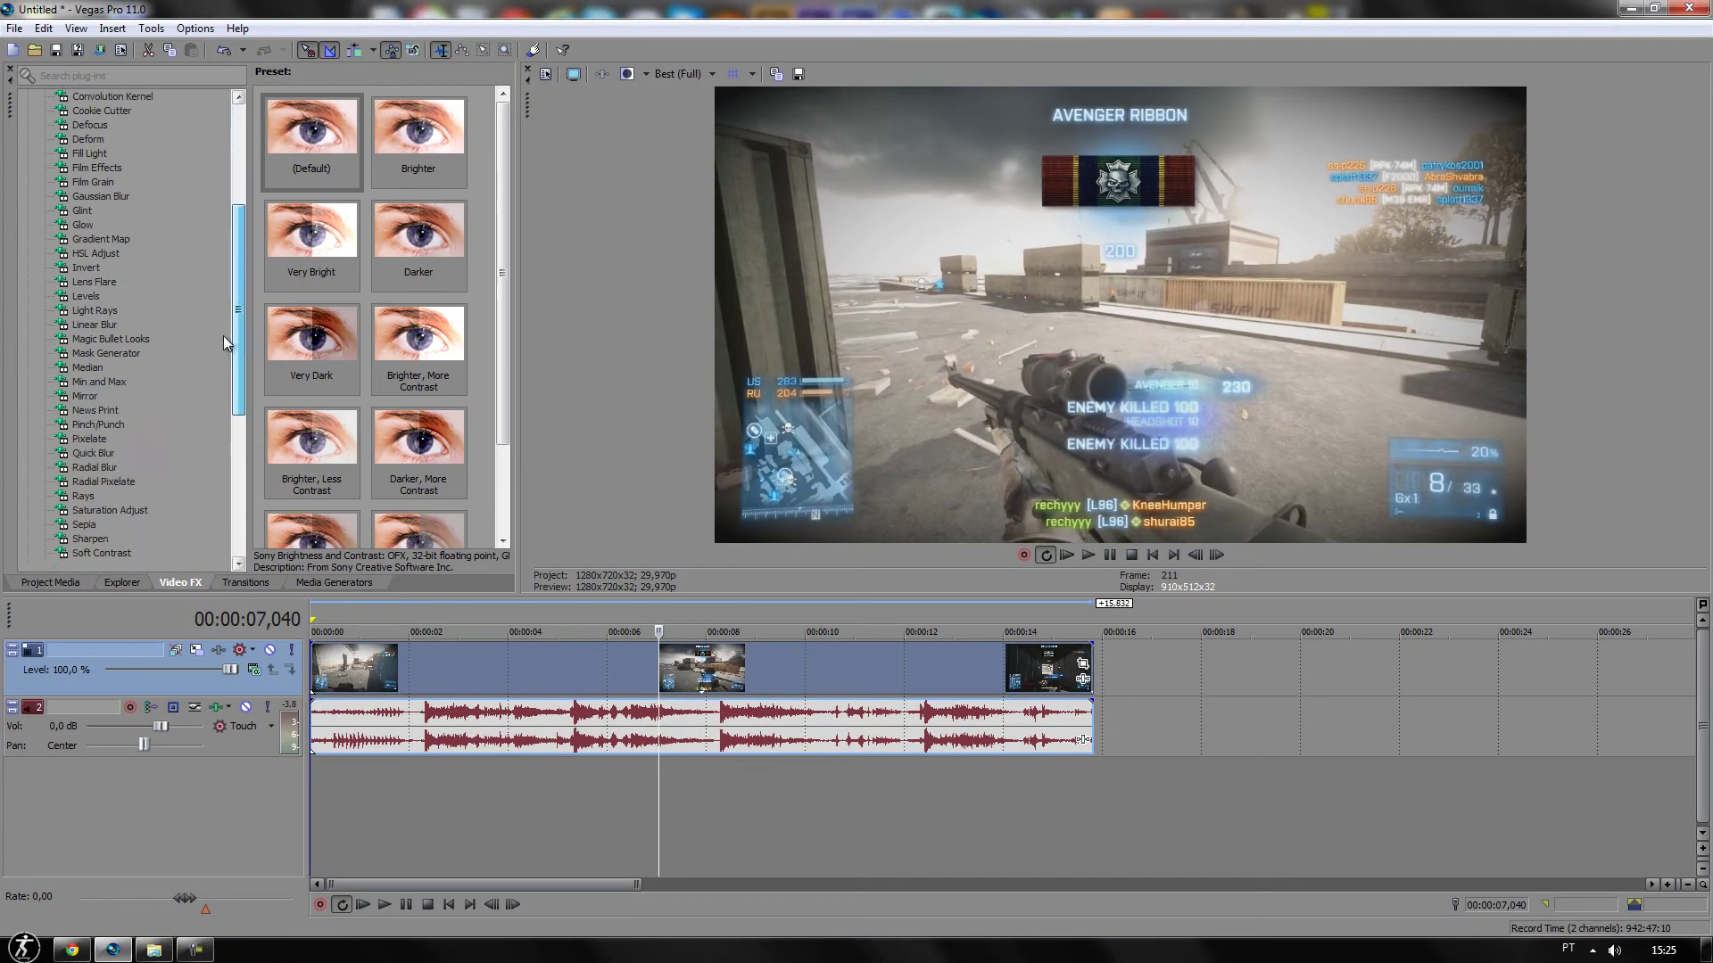
pyautogui.click(140, 340)
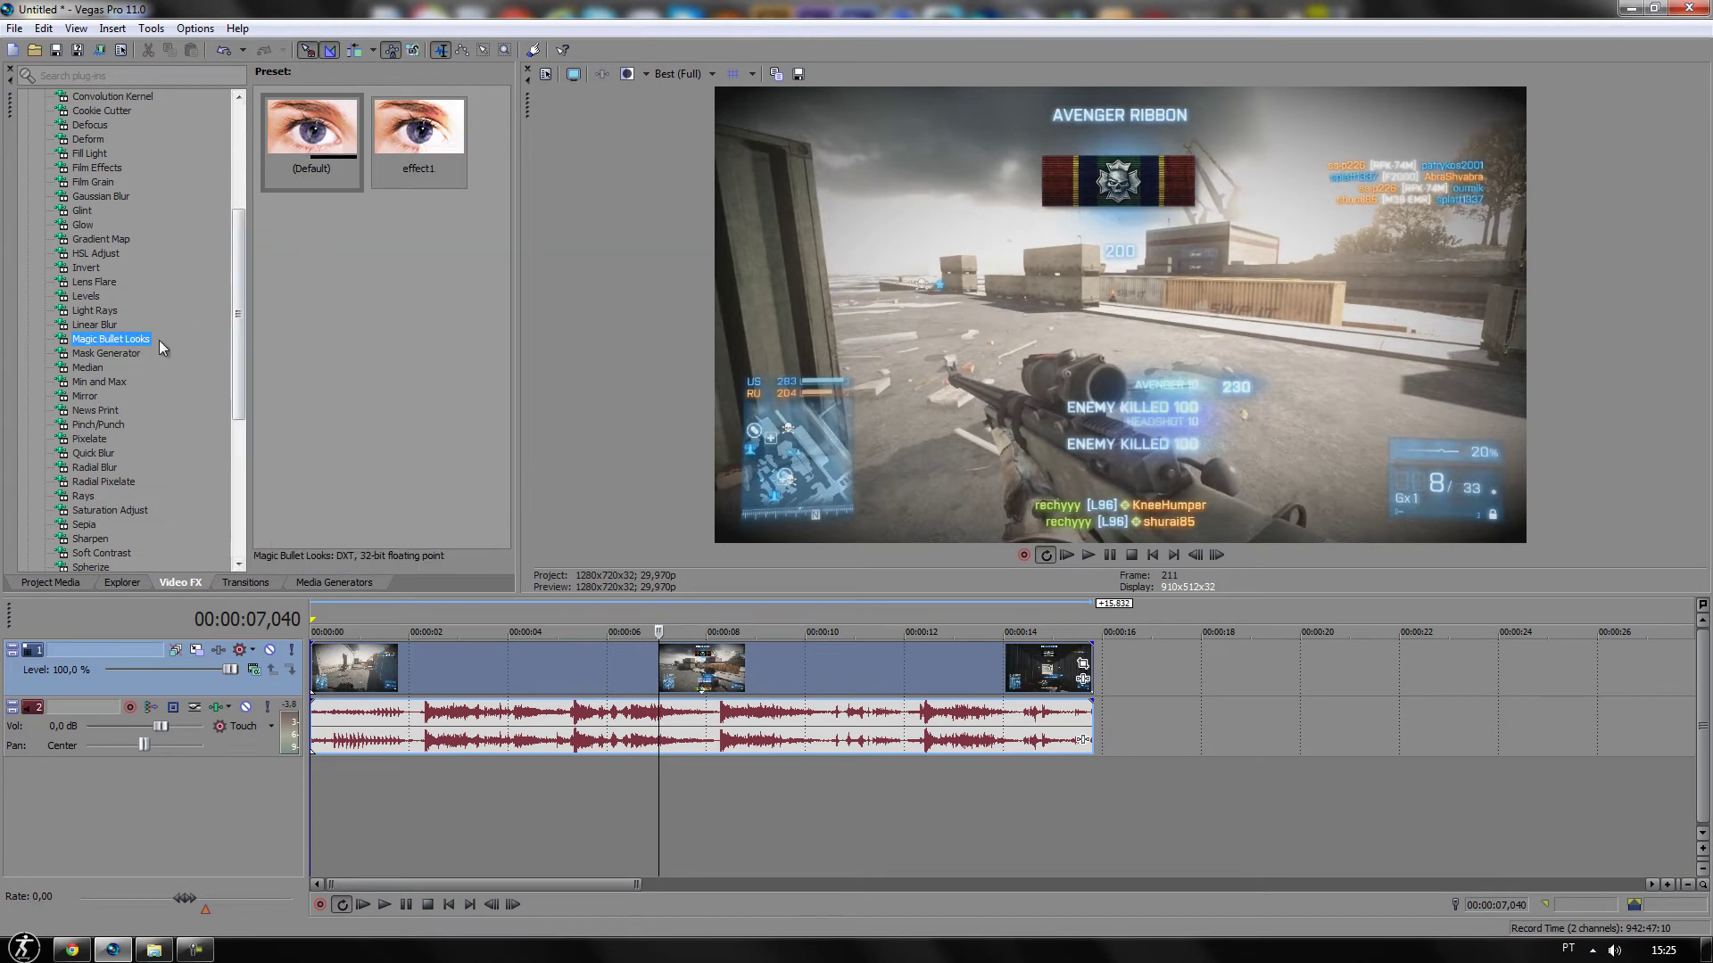
pyautogui.click(296, 144)
pyautogui.moveTo(697, 660); pyautogui.dragTo(697, 660)
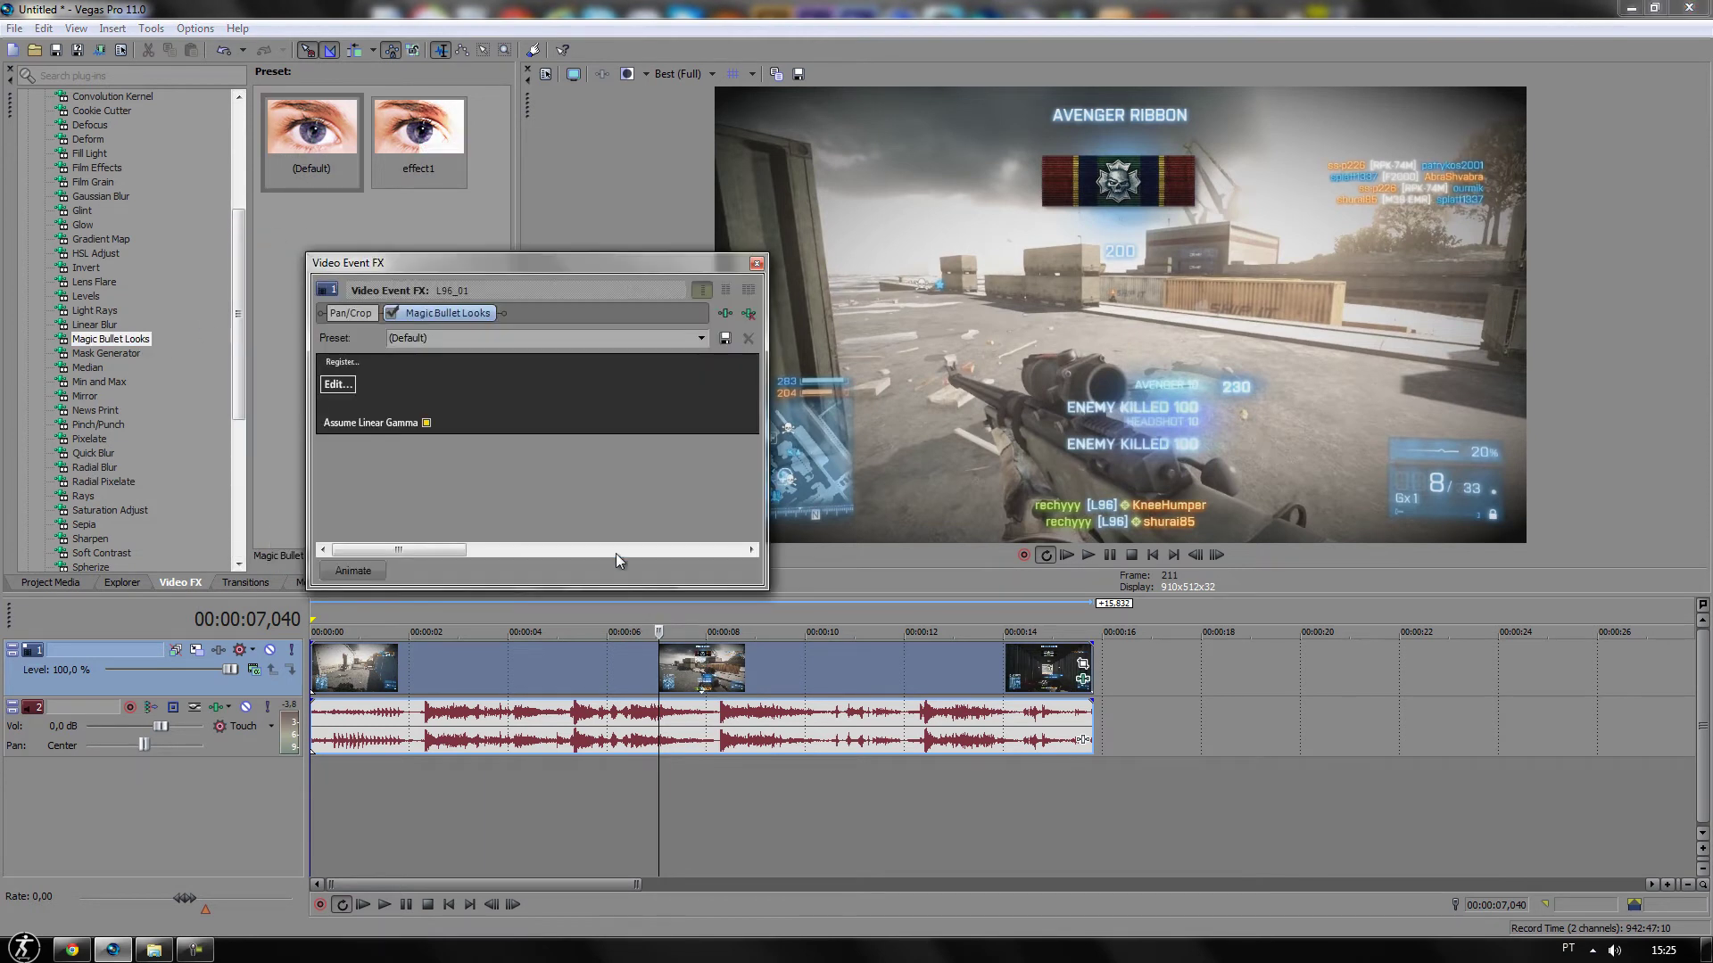
pyautogui.click(337, 385)
# Browse the Looks categories and try the Warm Spot Focus look on the footage
pyautogui.moveTo(7, 402)
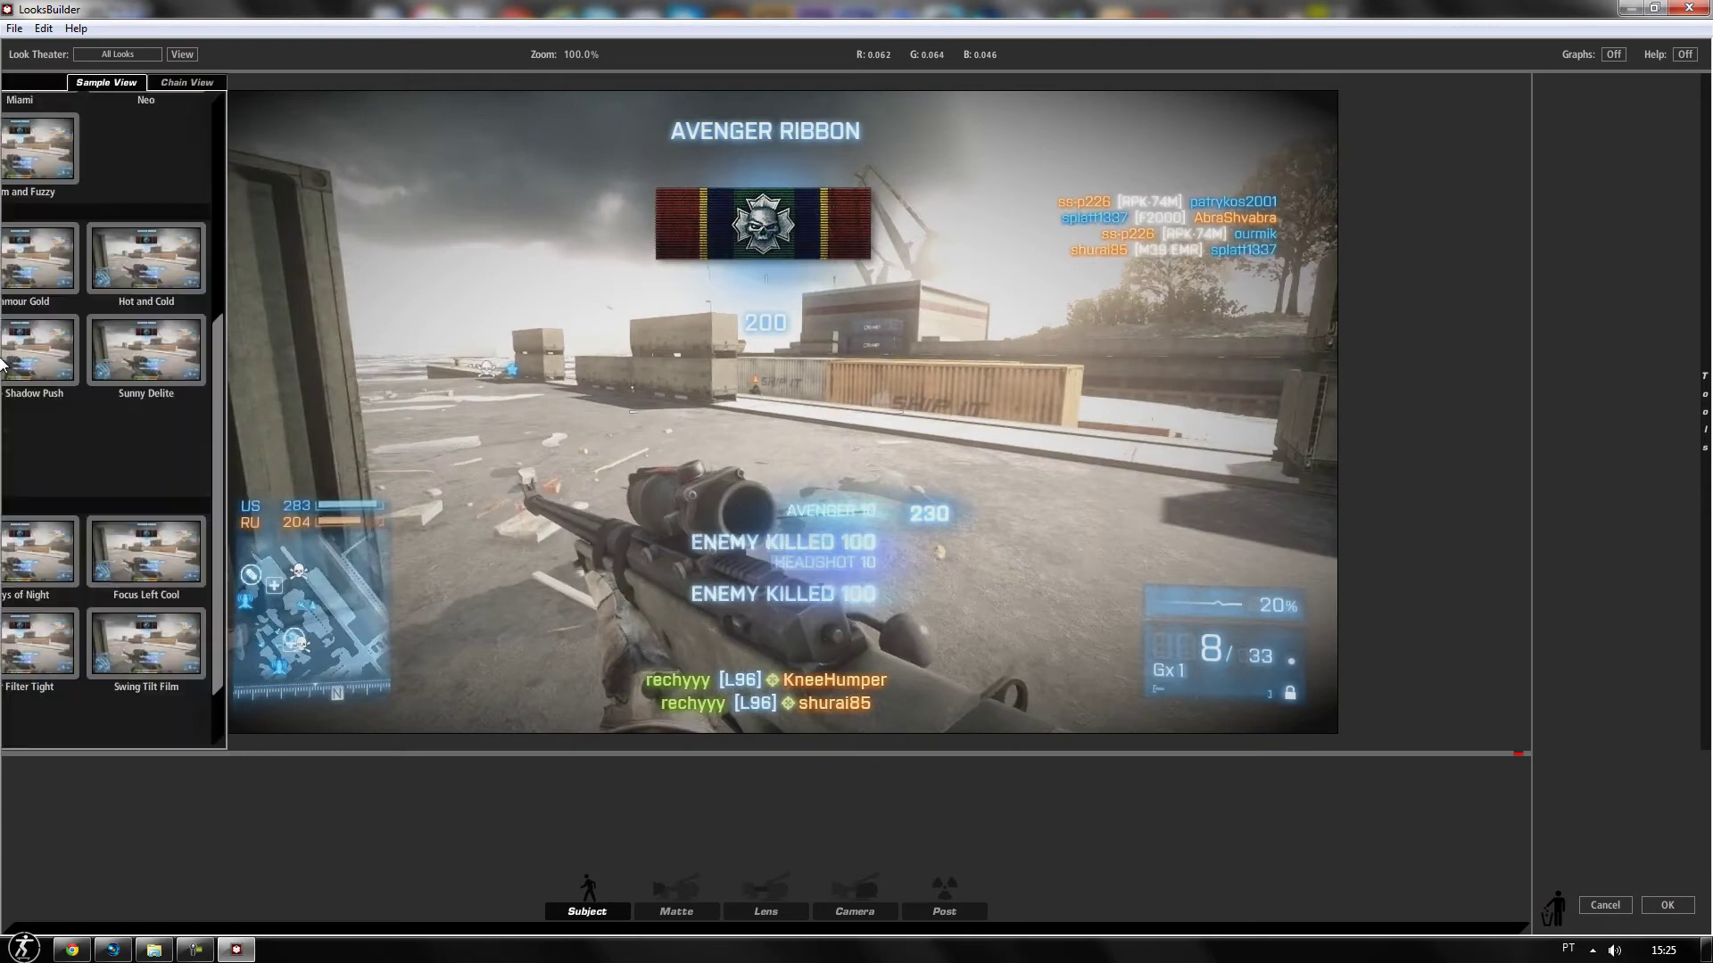
pyautogui.scroll(-1, 223, 404)
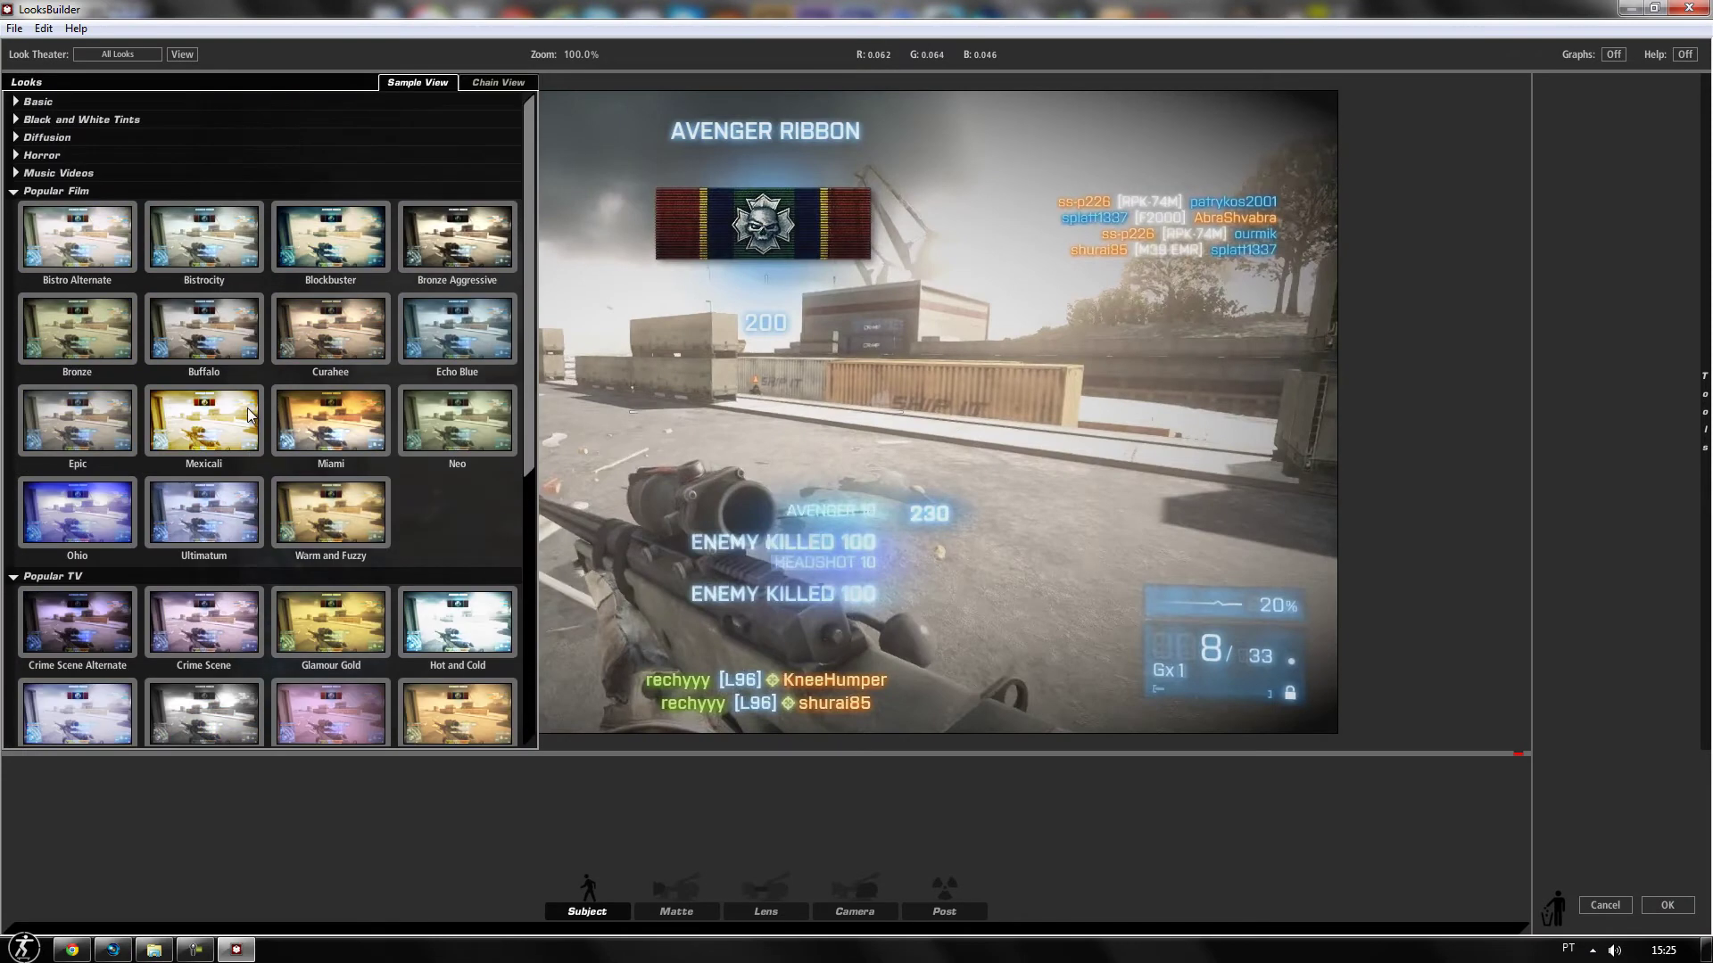
pyautogui.scroll(-3, 178, 535)
pyautogui.click(114, 637)
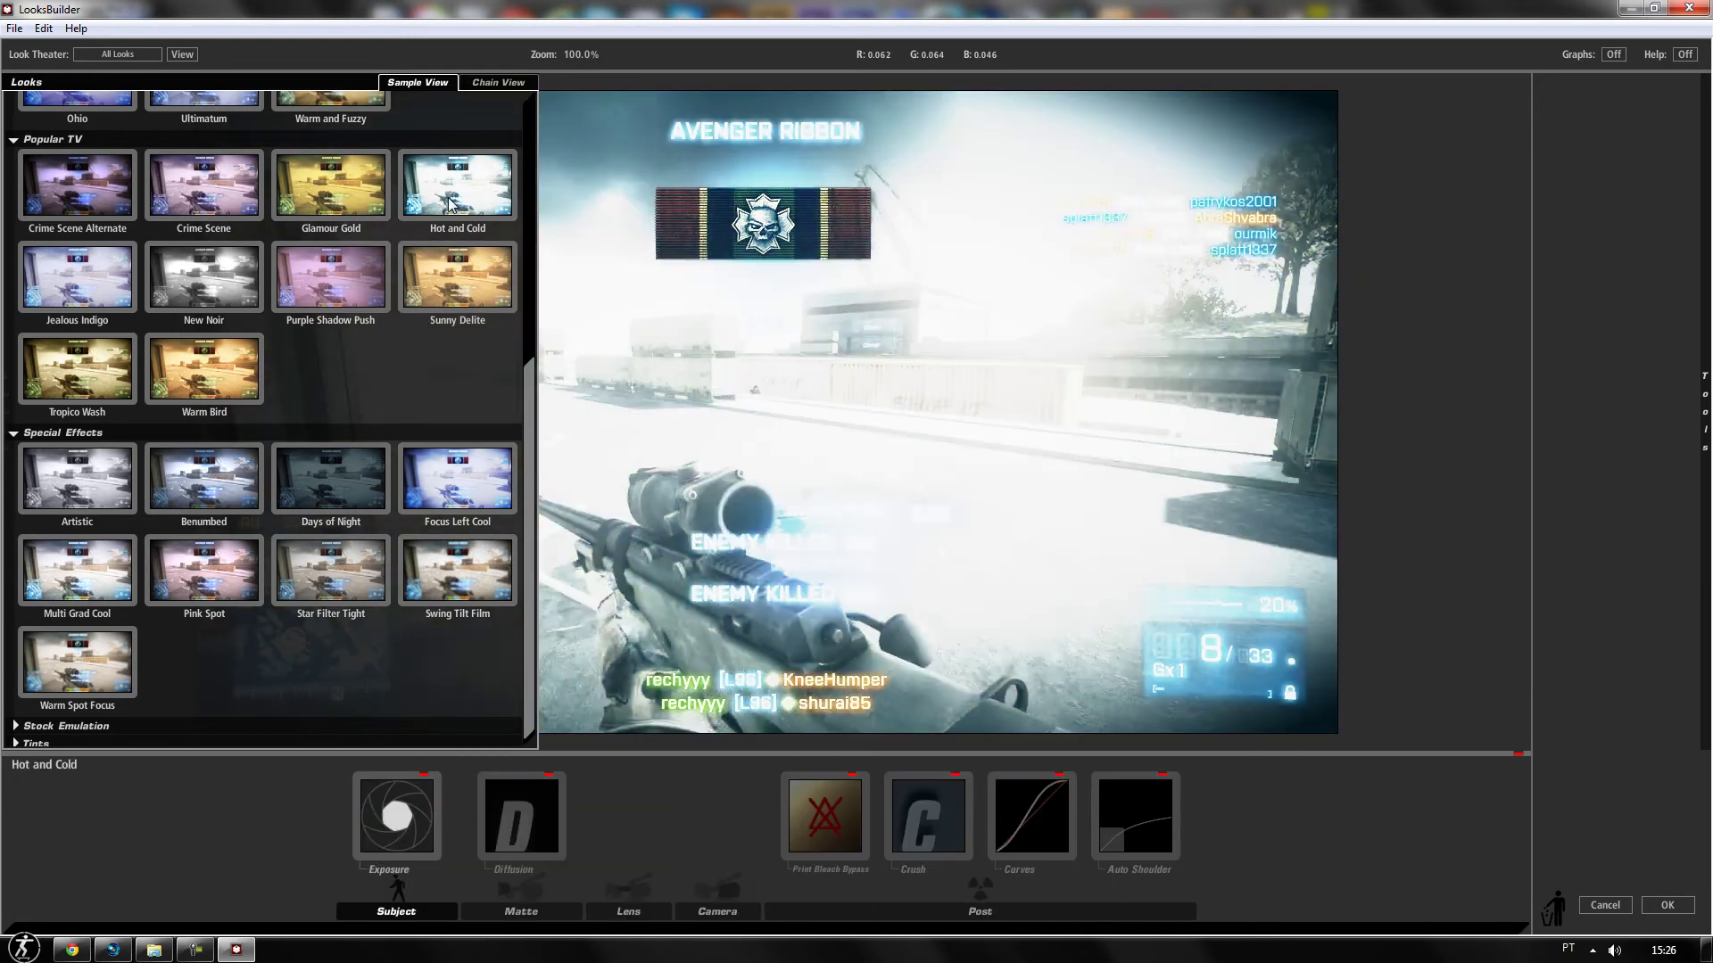
# Scroll through more looks and collapse the Popular Film category
pyautogui.scroll(5, 178, 225)
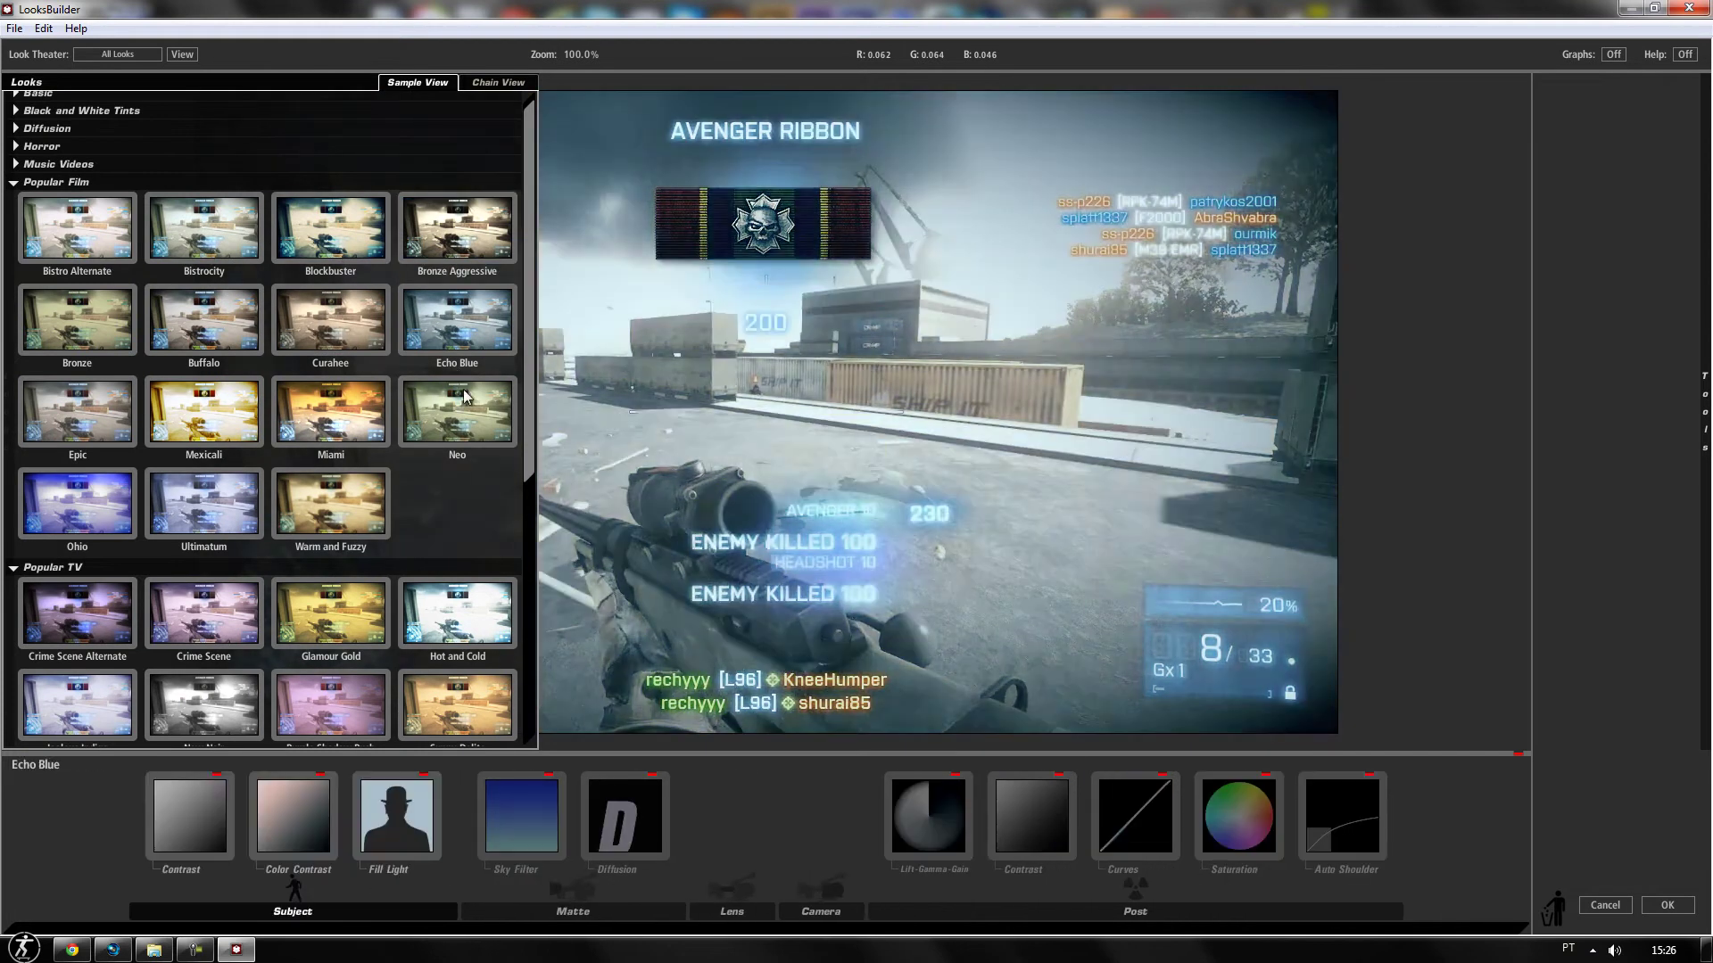
pyautogui.scroll(-5, 352, 522)
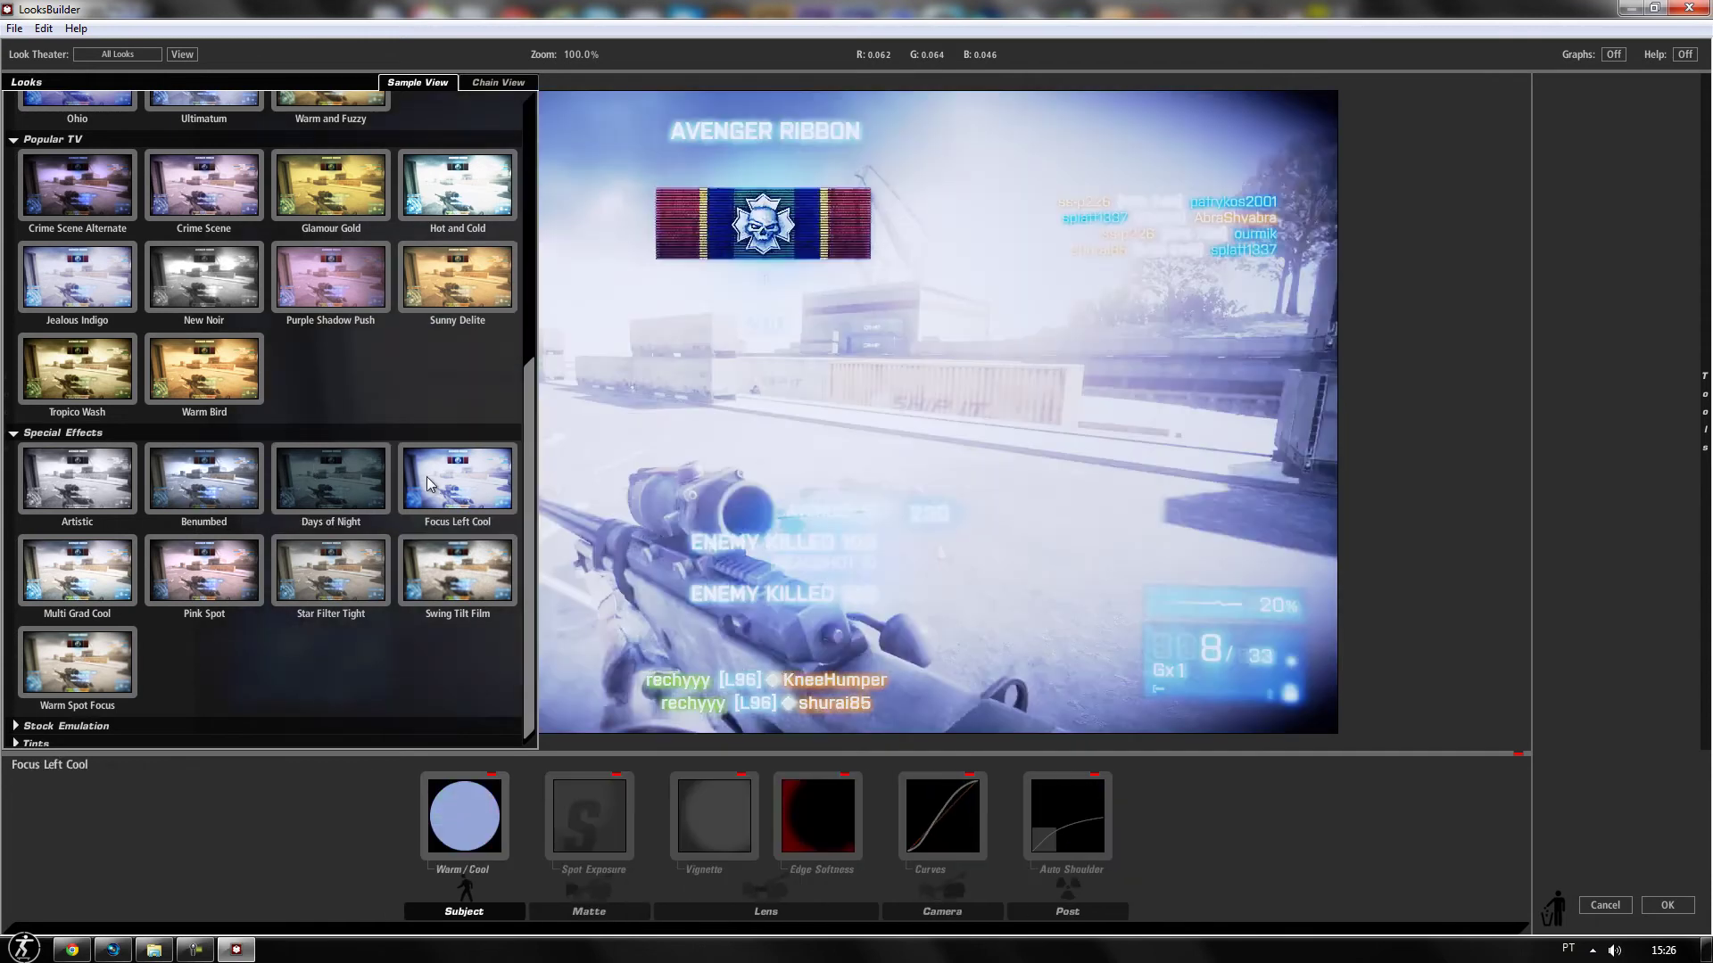
pyautogui.scroll(3, 438, 446)
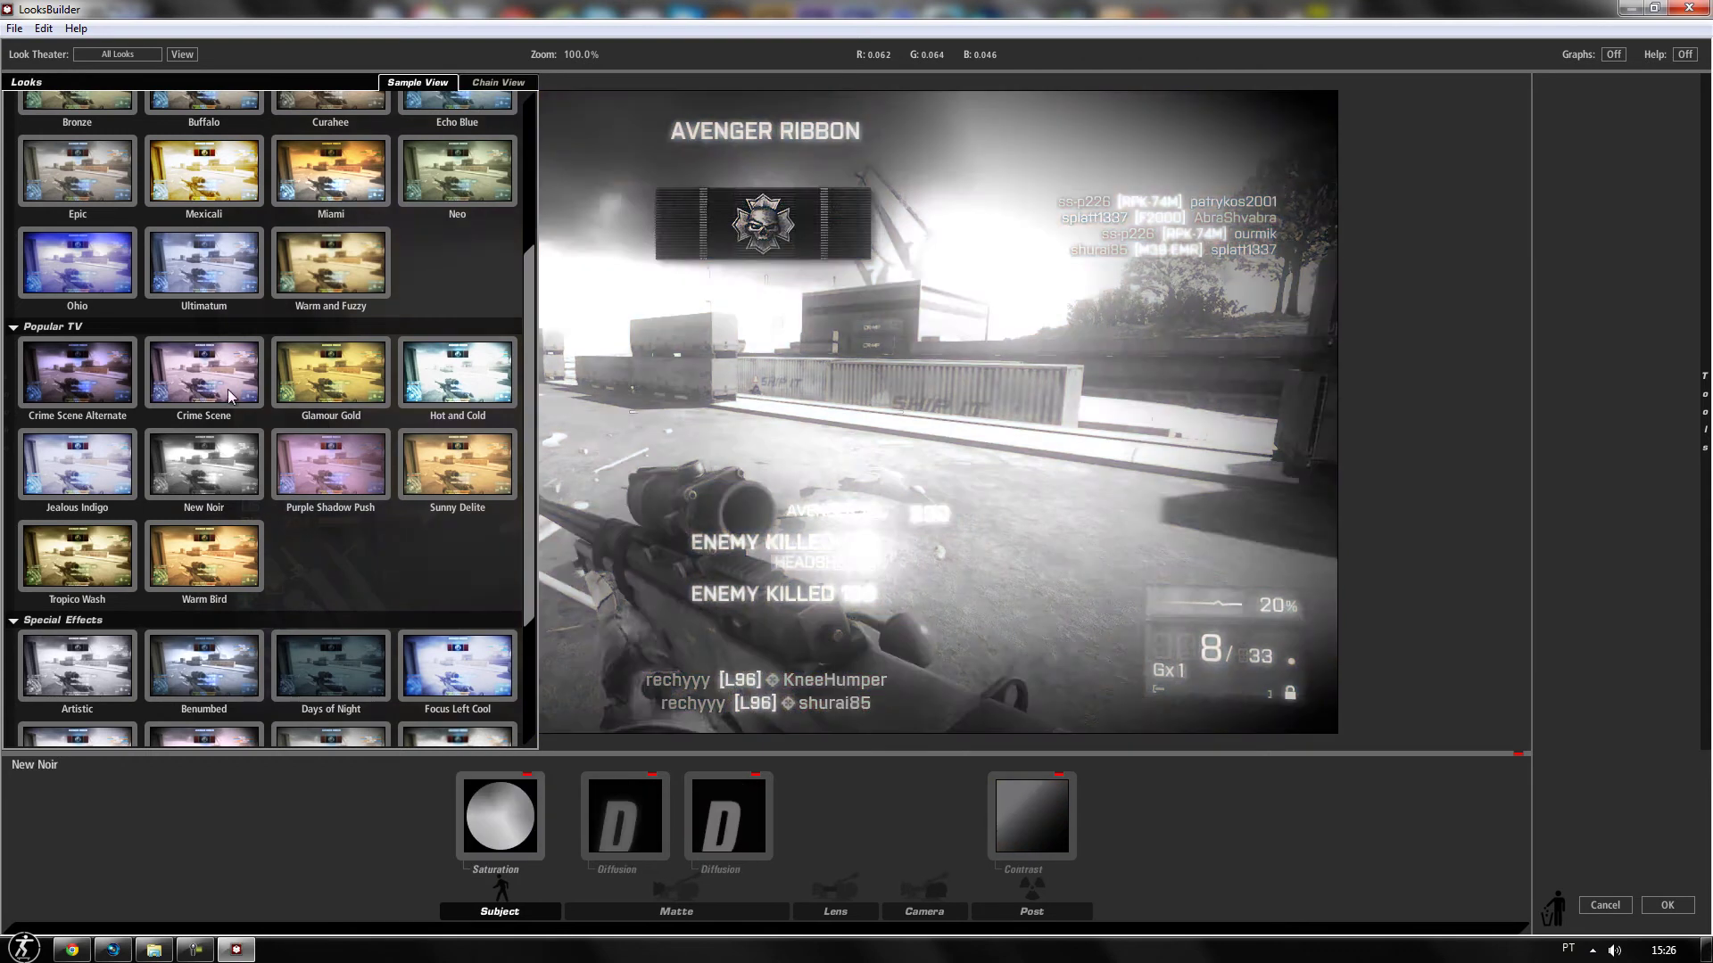
pyautogui.scroll(4, 230, 396)
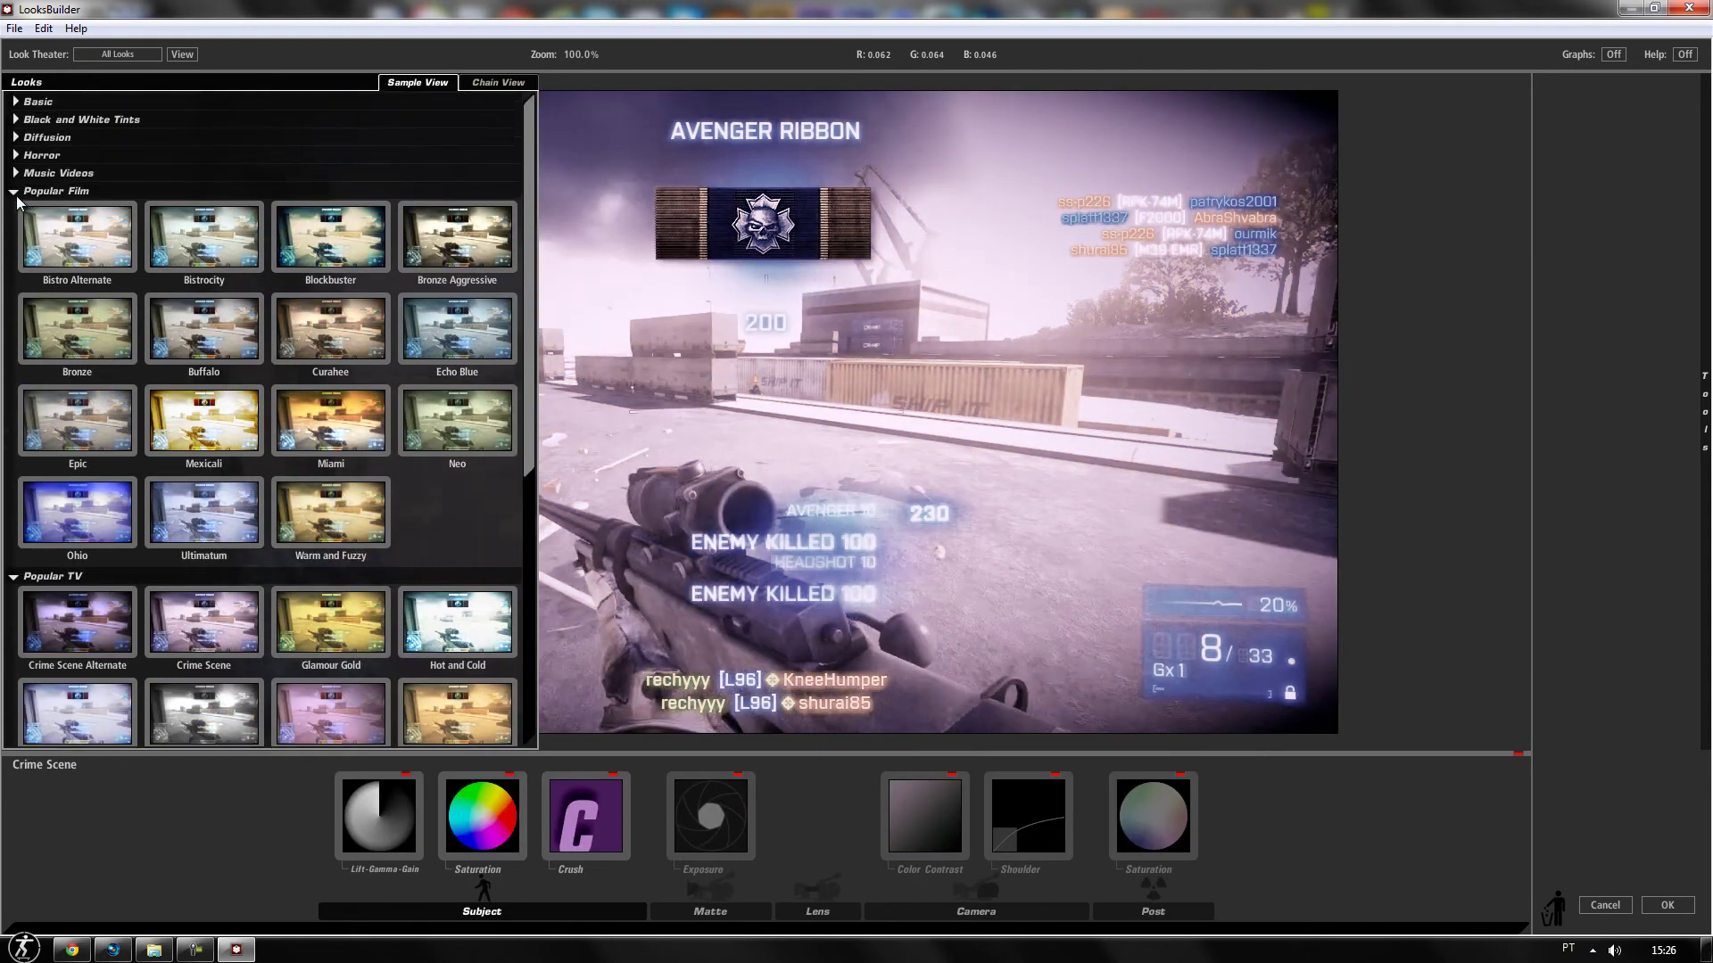
pyautogui.click(17, 198)
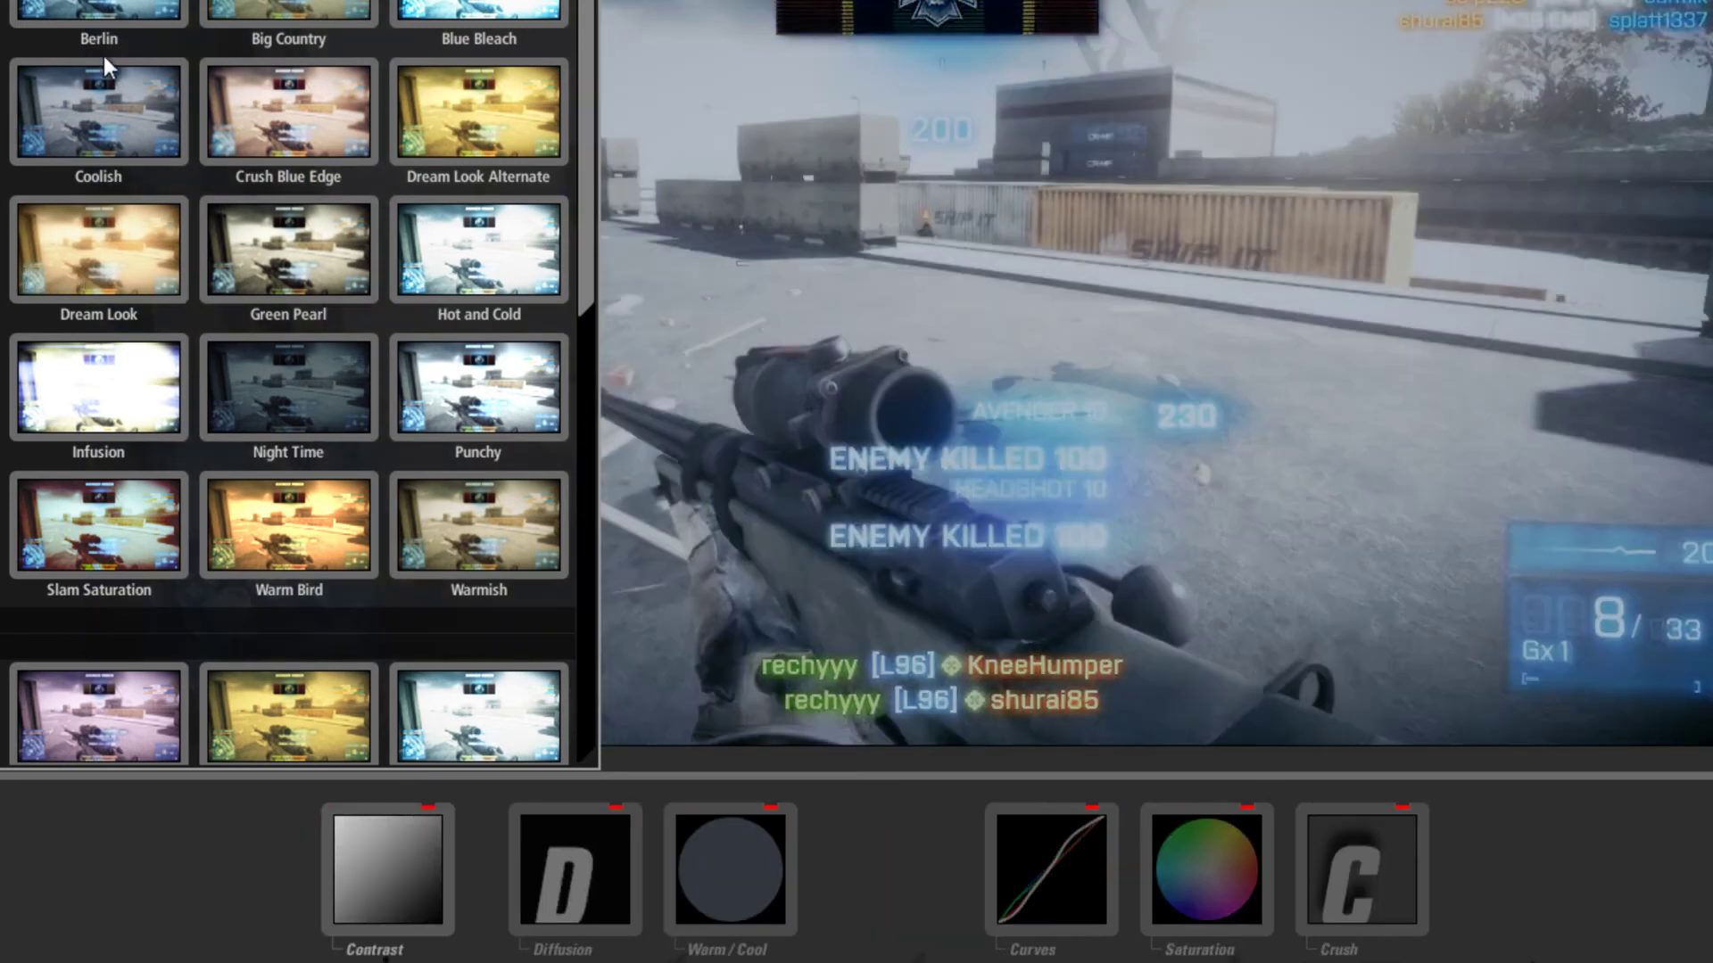
pyautogui.scroll(-5, 286, 383)
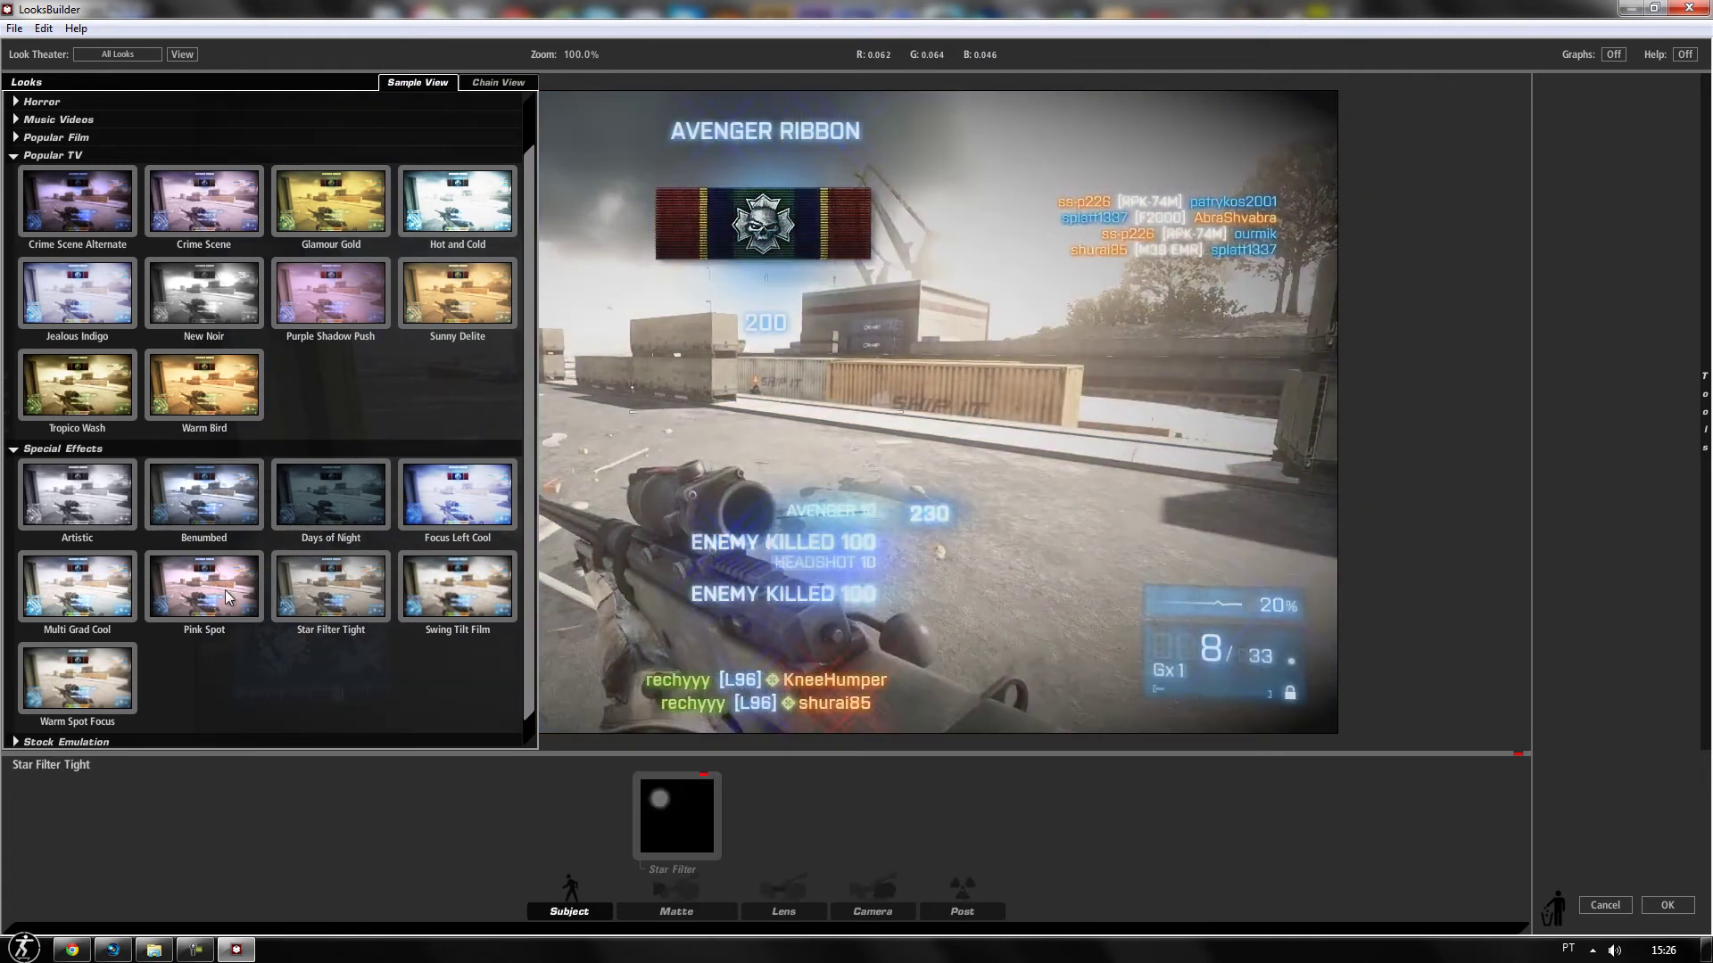
pyautogui.scroll(-1, 114, 590)
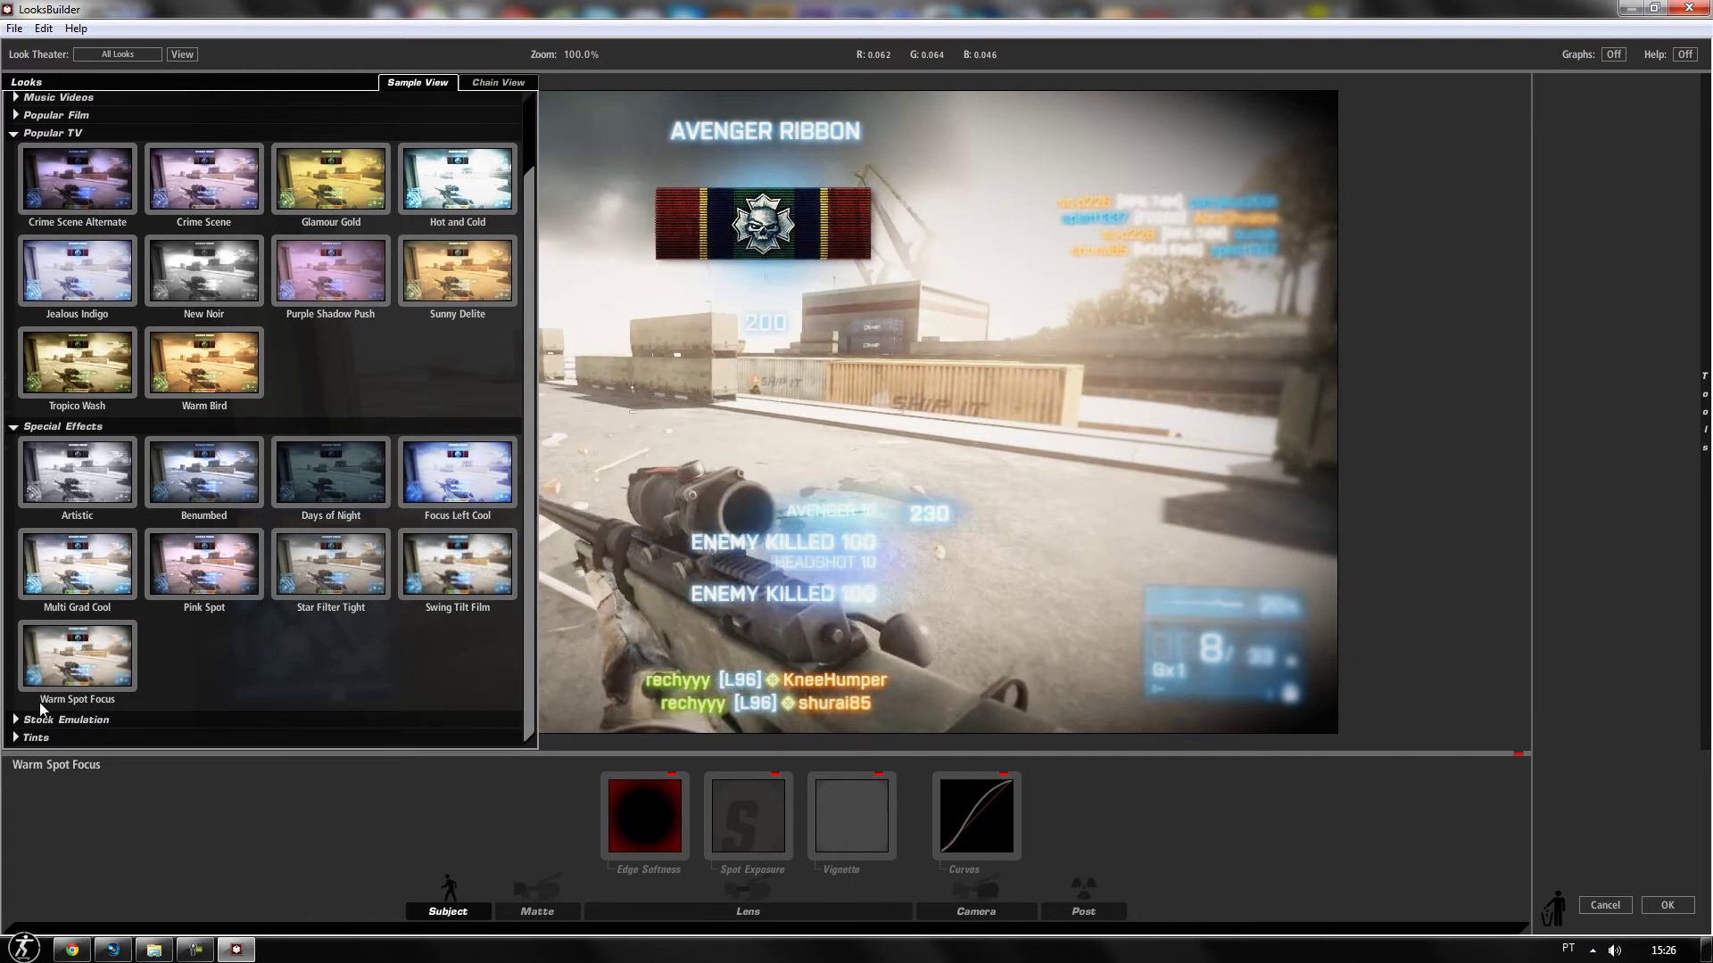
# Open the Stock Emulation category, settle on the No 85 look, and apply it
pyautogui.click(13, 428)
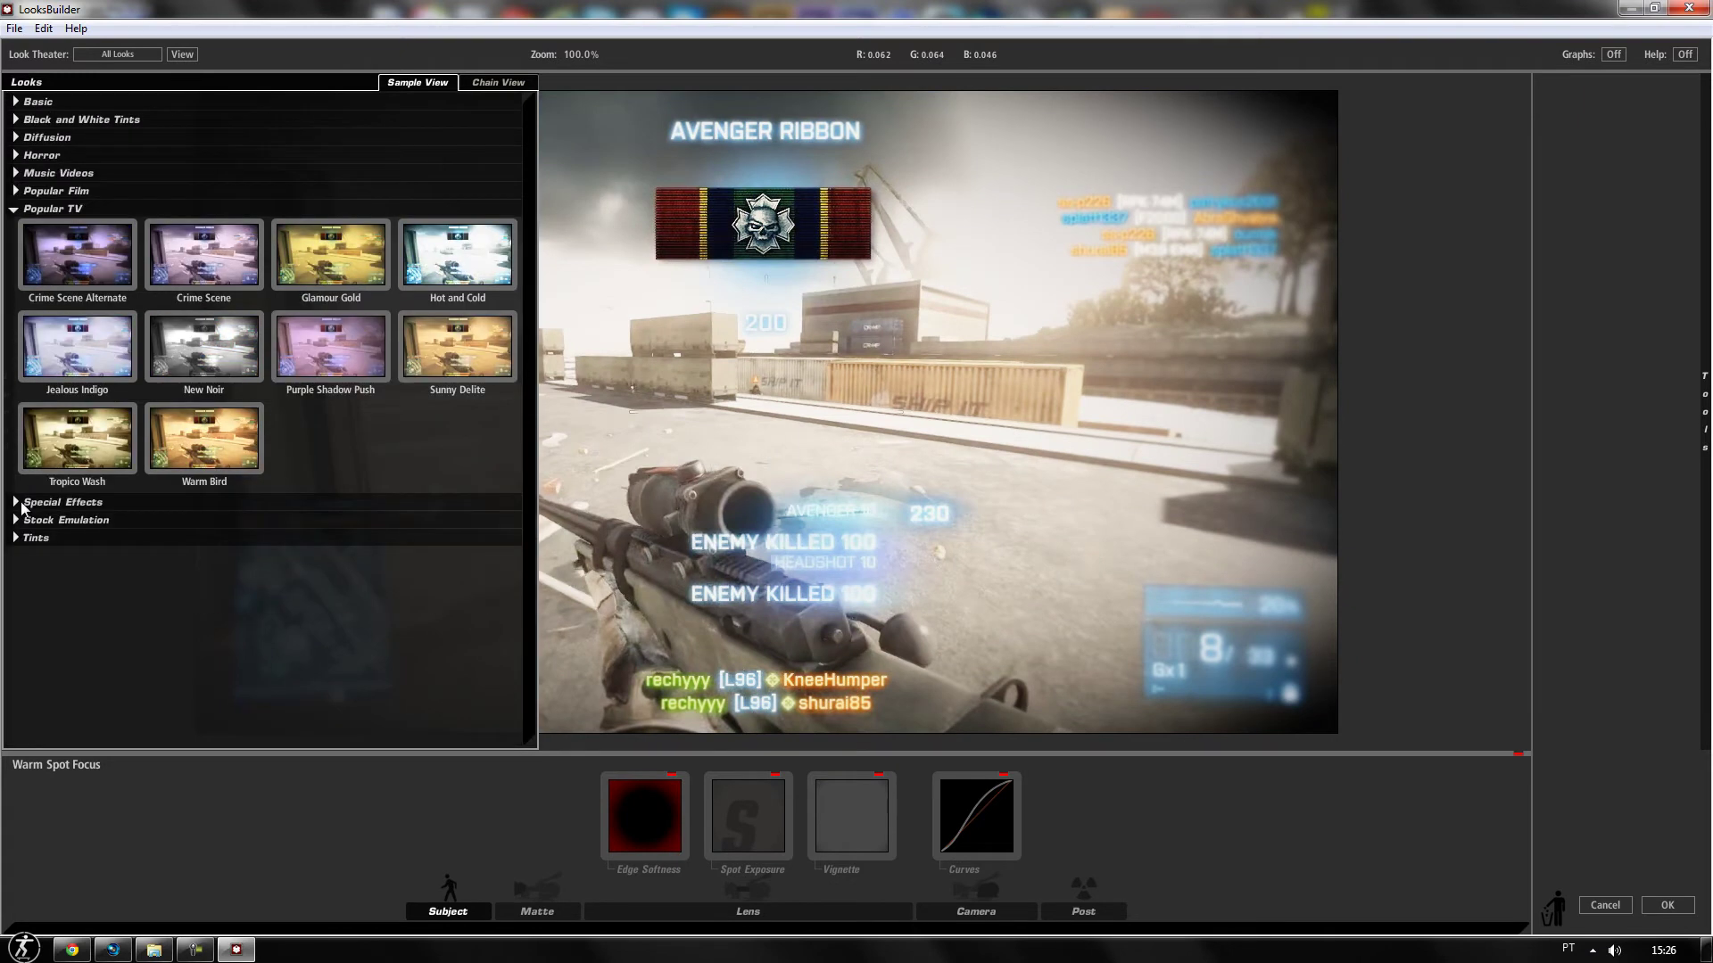
pyautogui.click(17, 504)
pyautogui.click(14, 504)
pyautogui.click(18, 210)
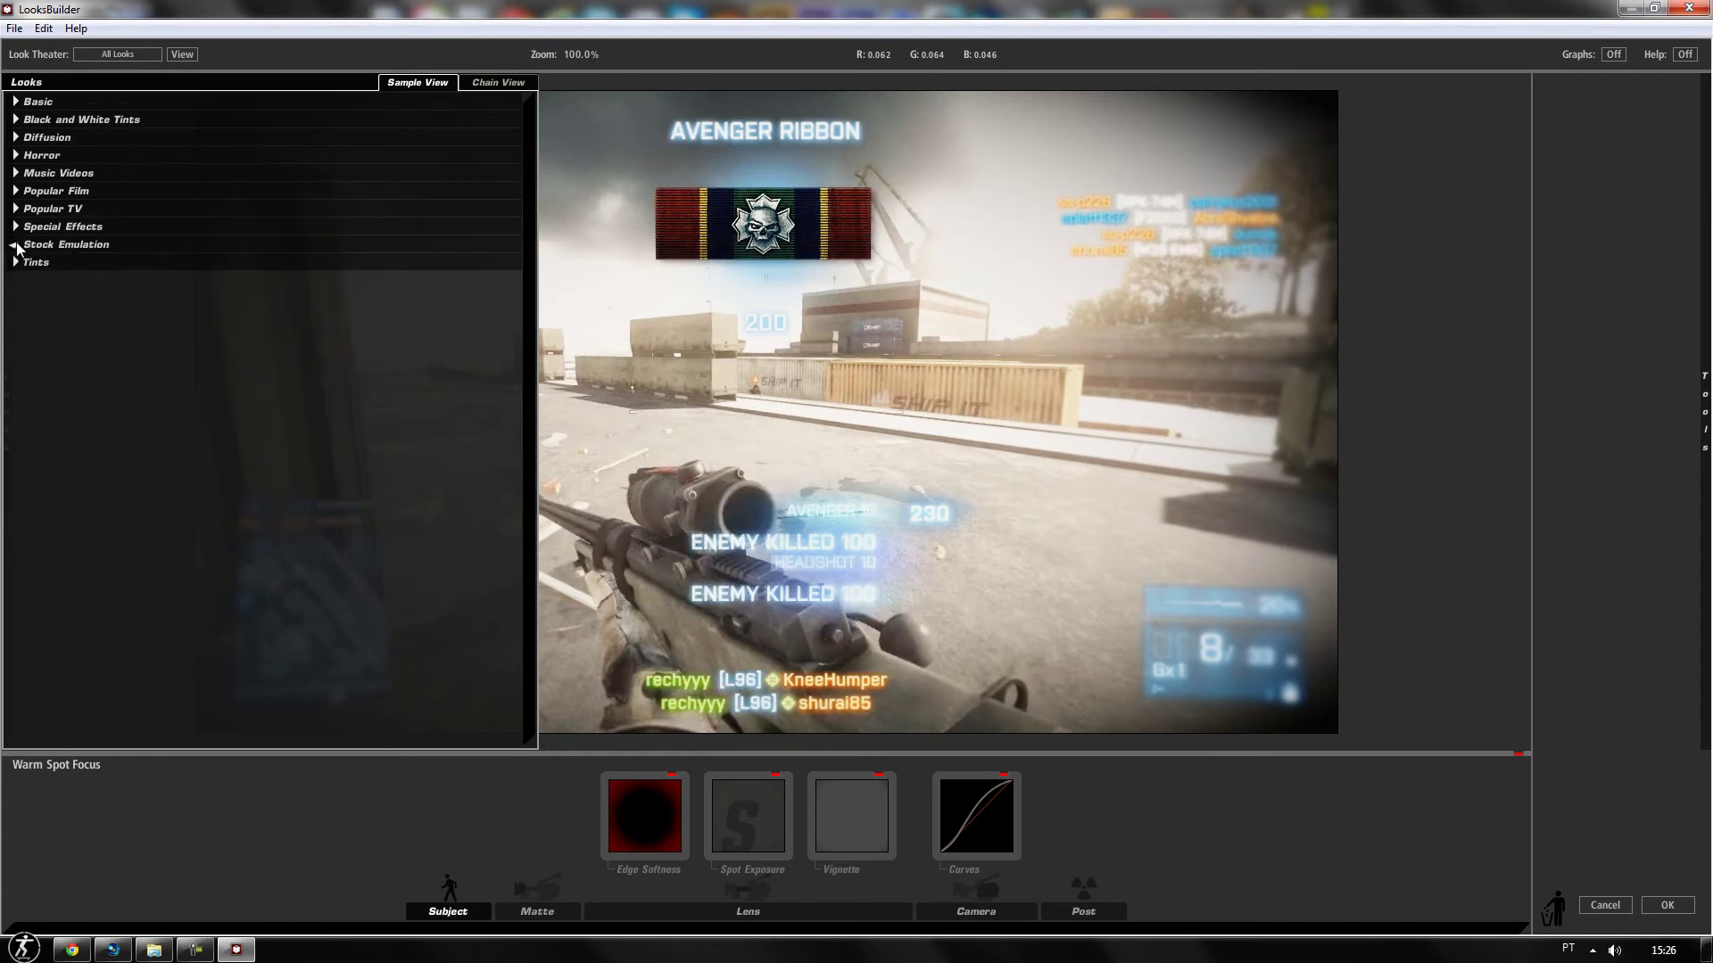
pyautogui.click(16, 245)
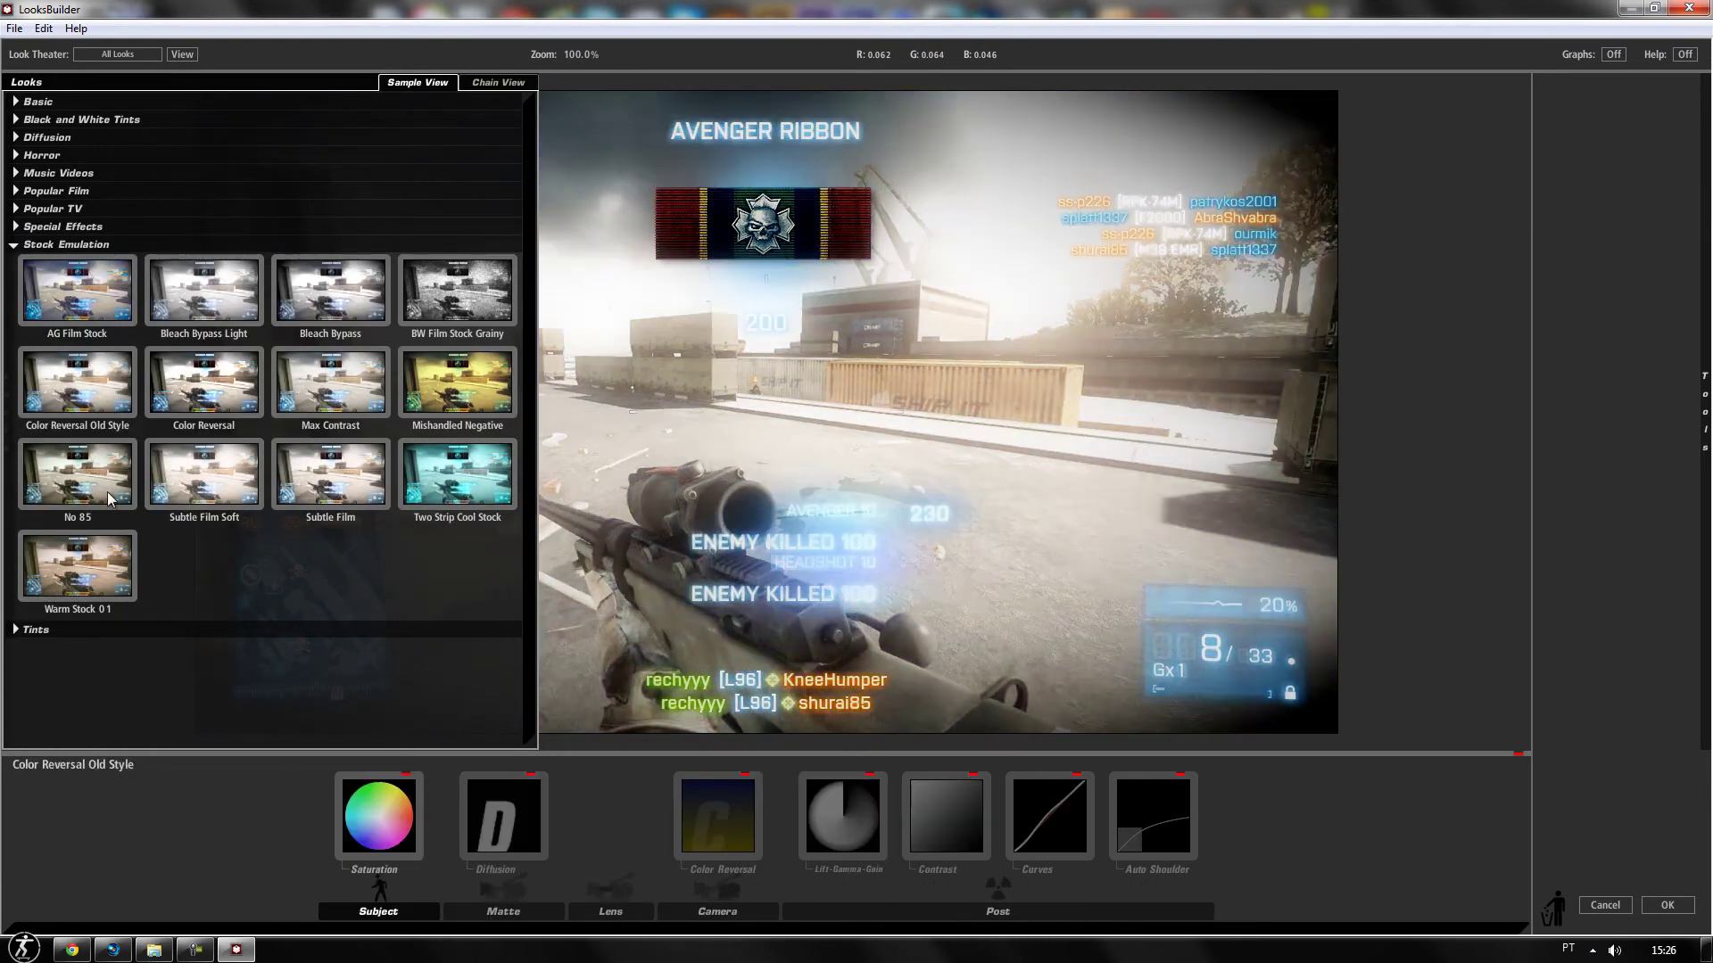
pyautogui.click(1667, 905)
# Close the event FX window and briefly play back the graded clip
pyautogui.click(758, 265)
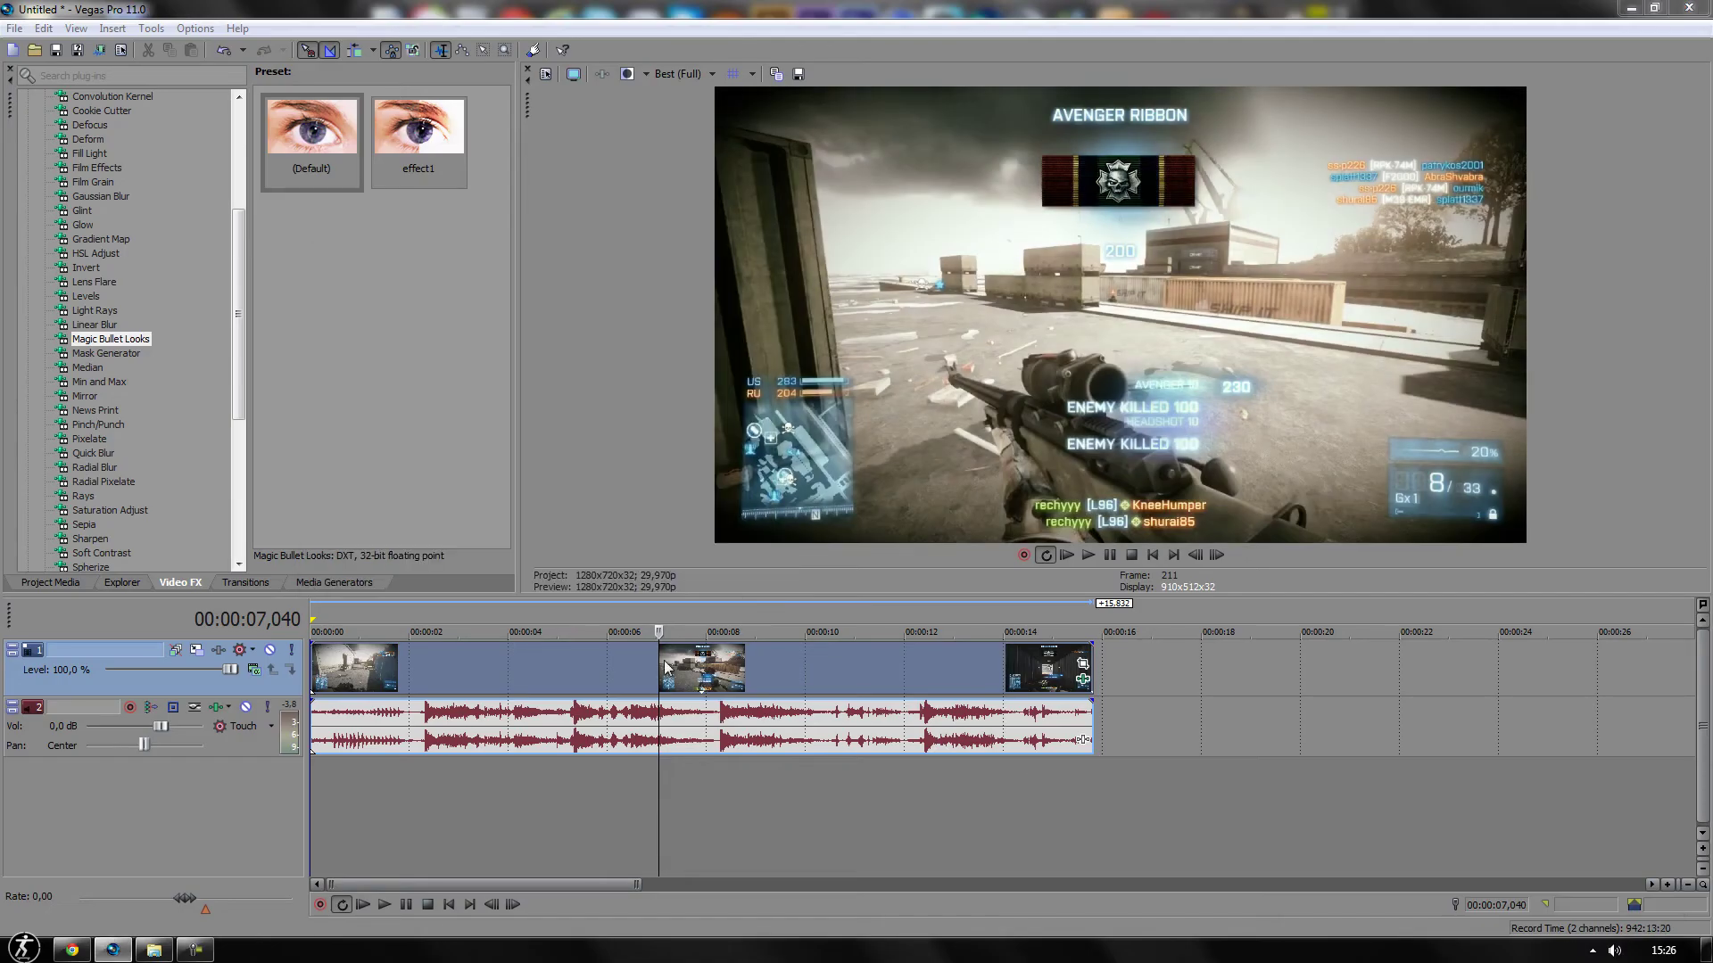
pyautogui.click(402, 905)
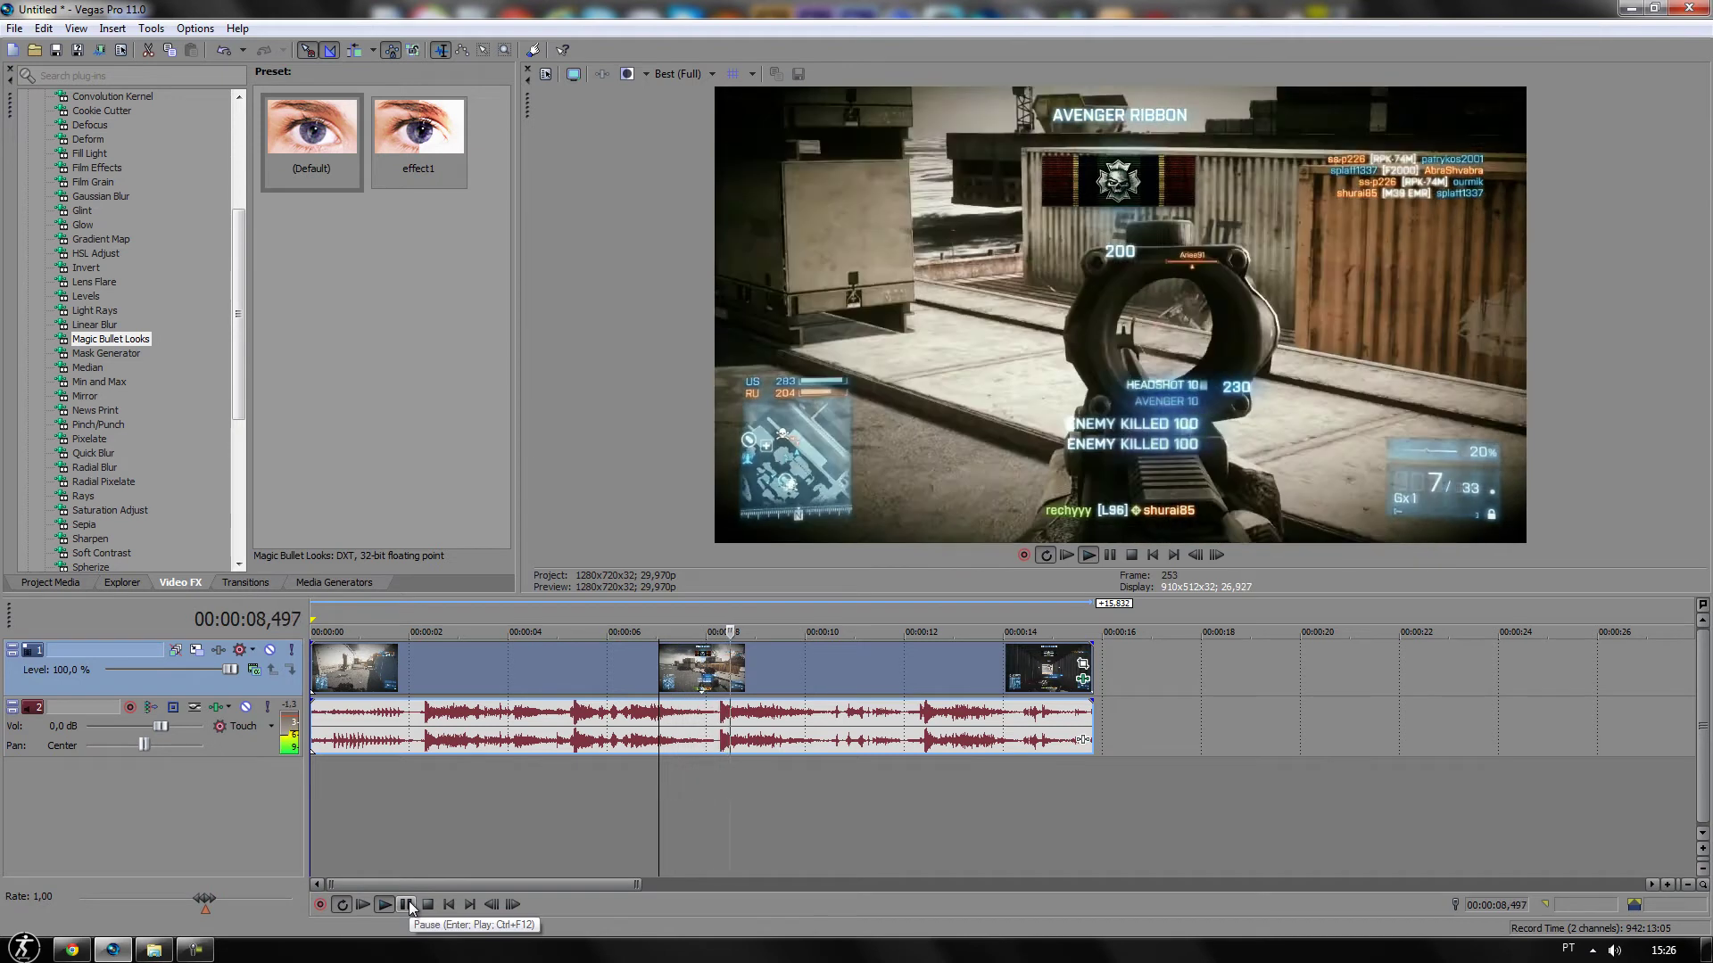
pyautogui.click(406, 905)
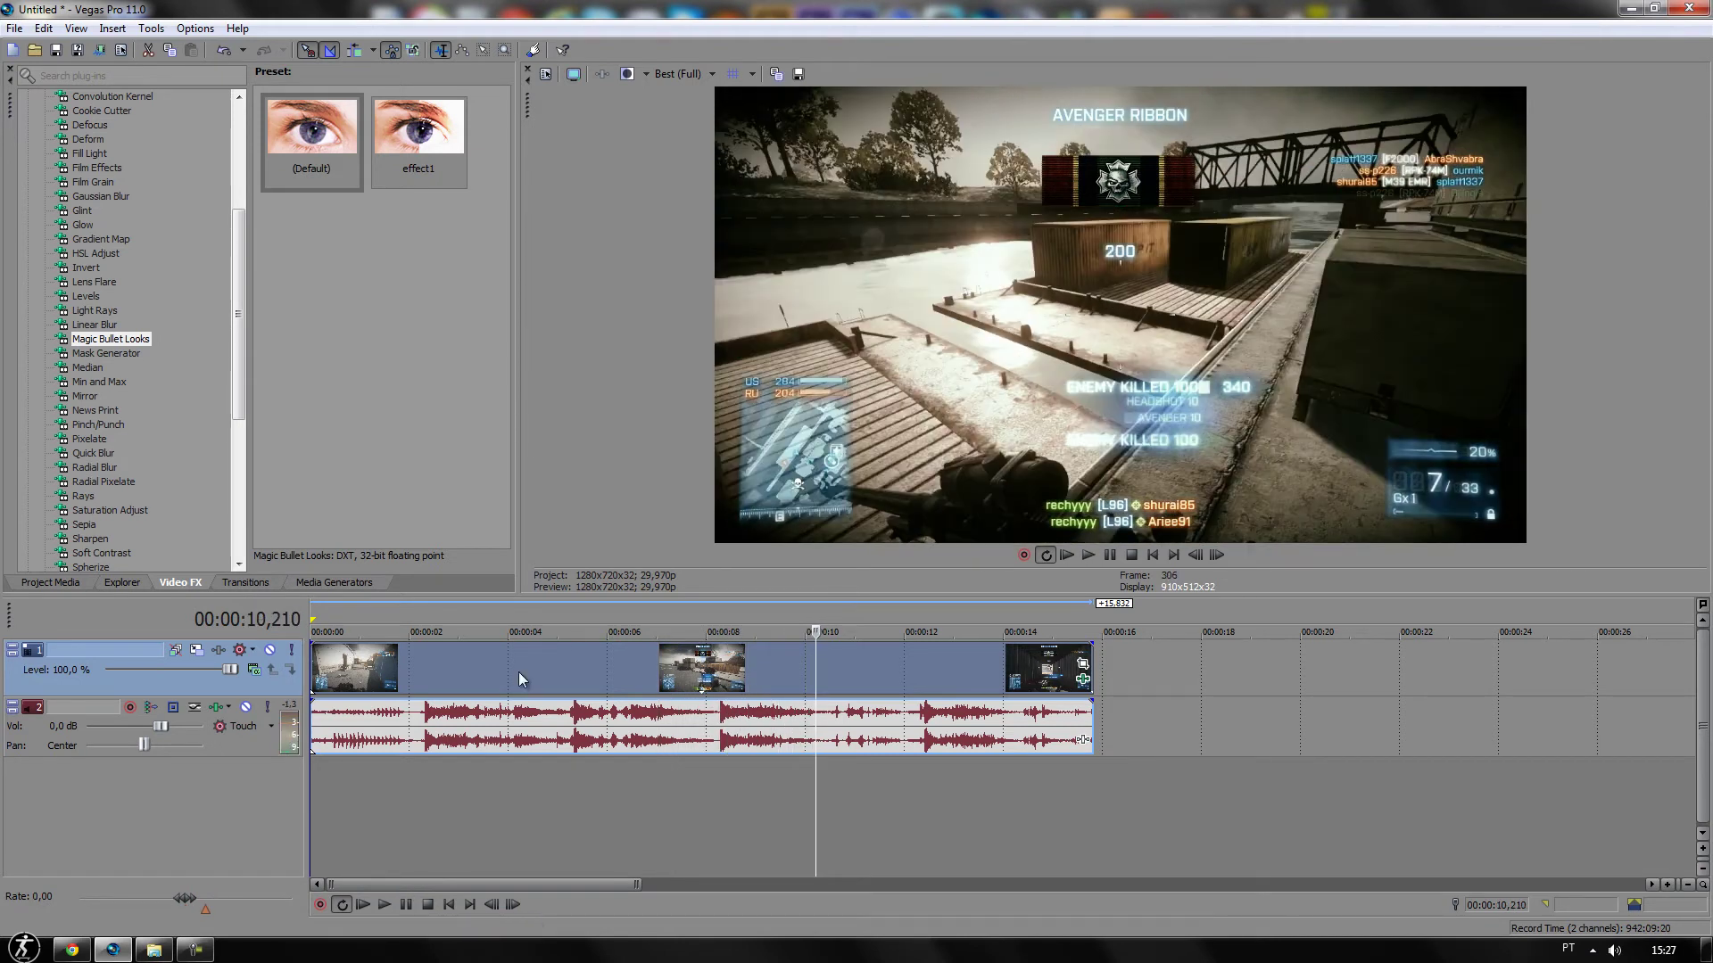
# Check the grade in full-screen external preview, then park the playhead at 00:00:08,475
pyautogui.click(578, 73)
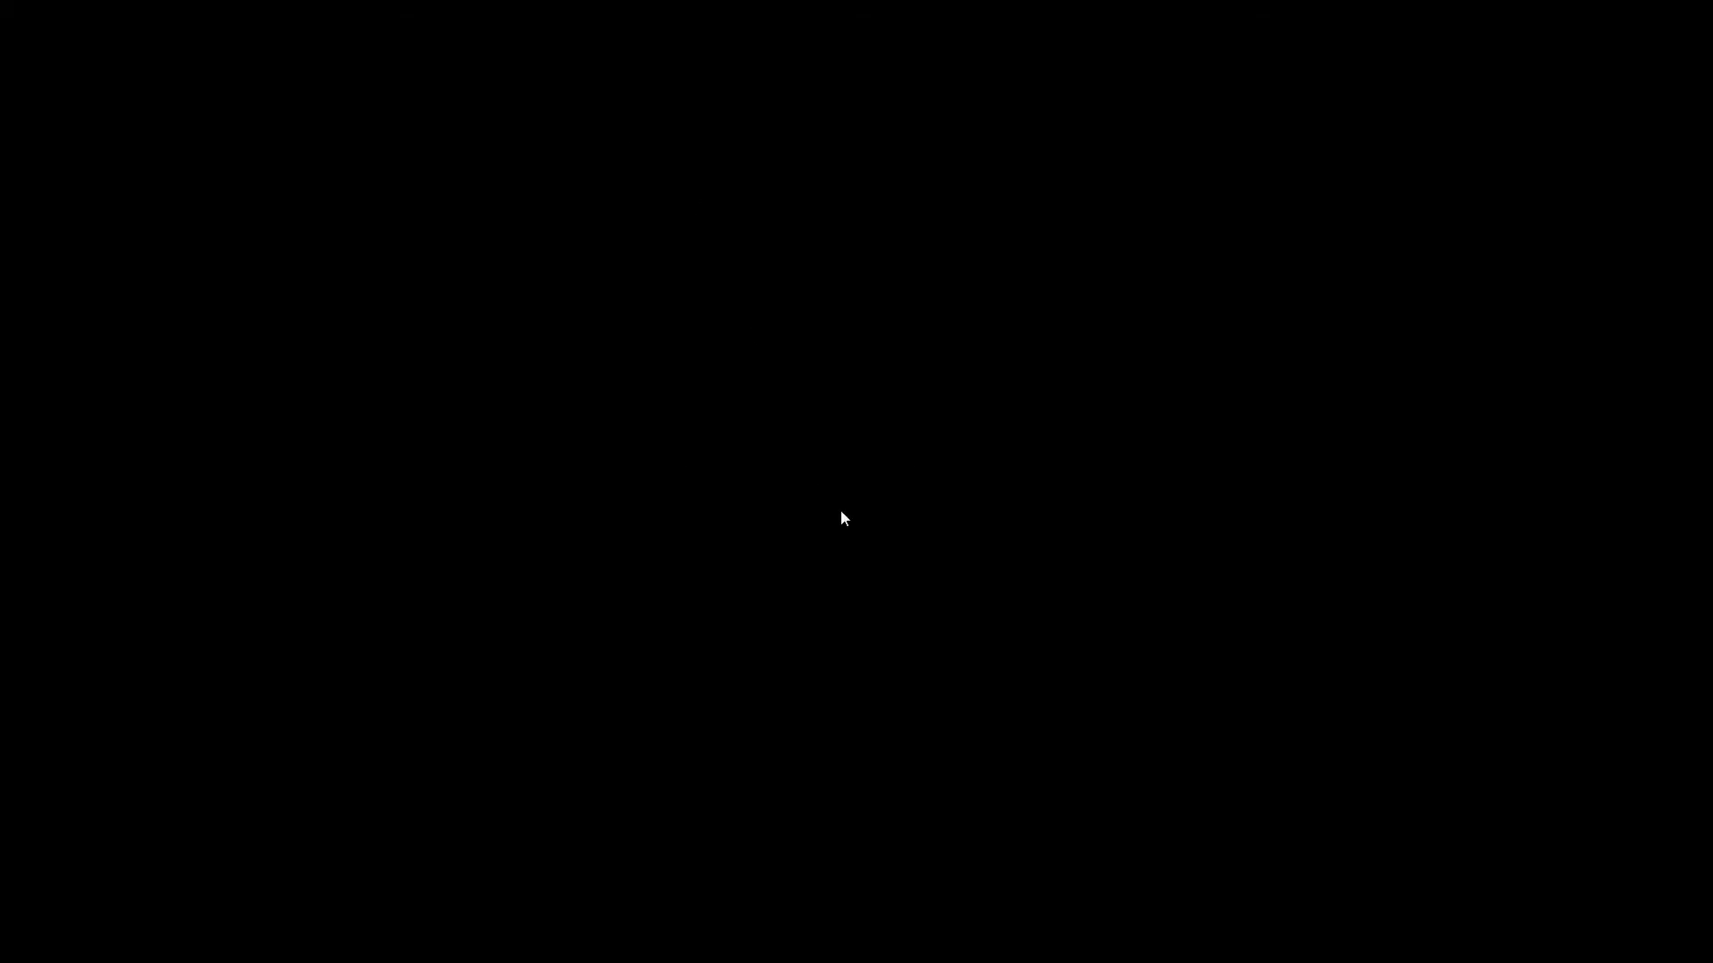
pyautogui.press('Escape')
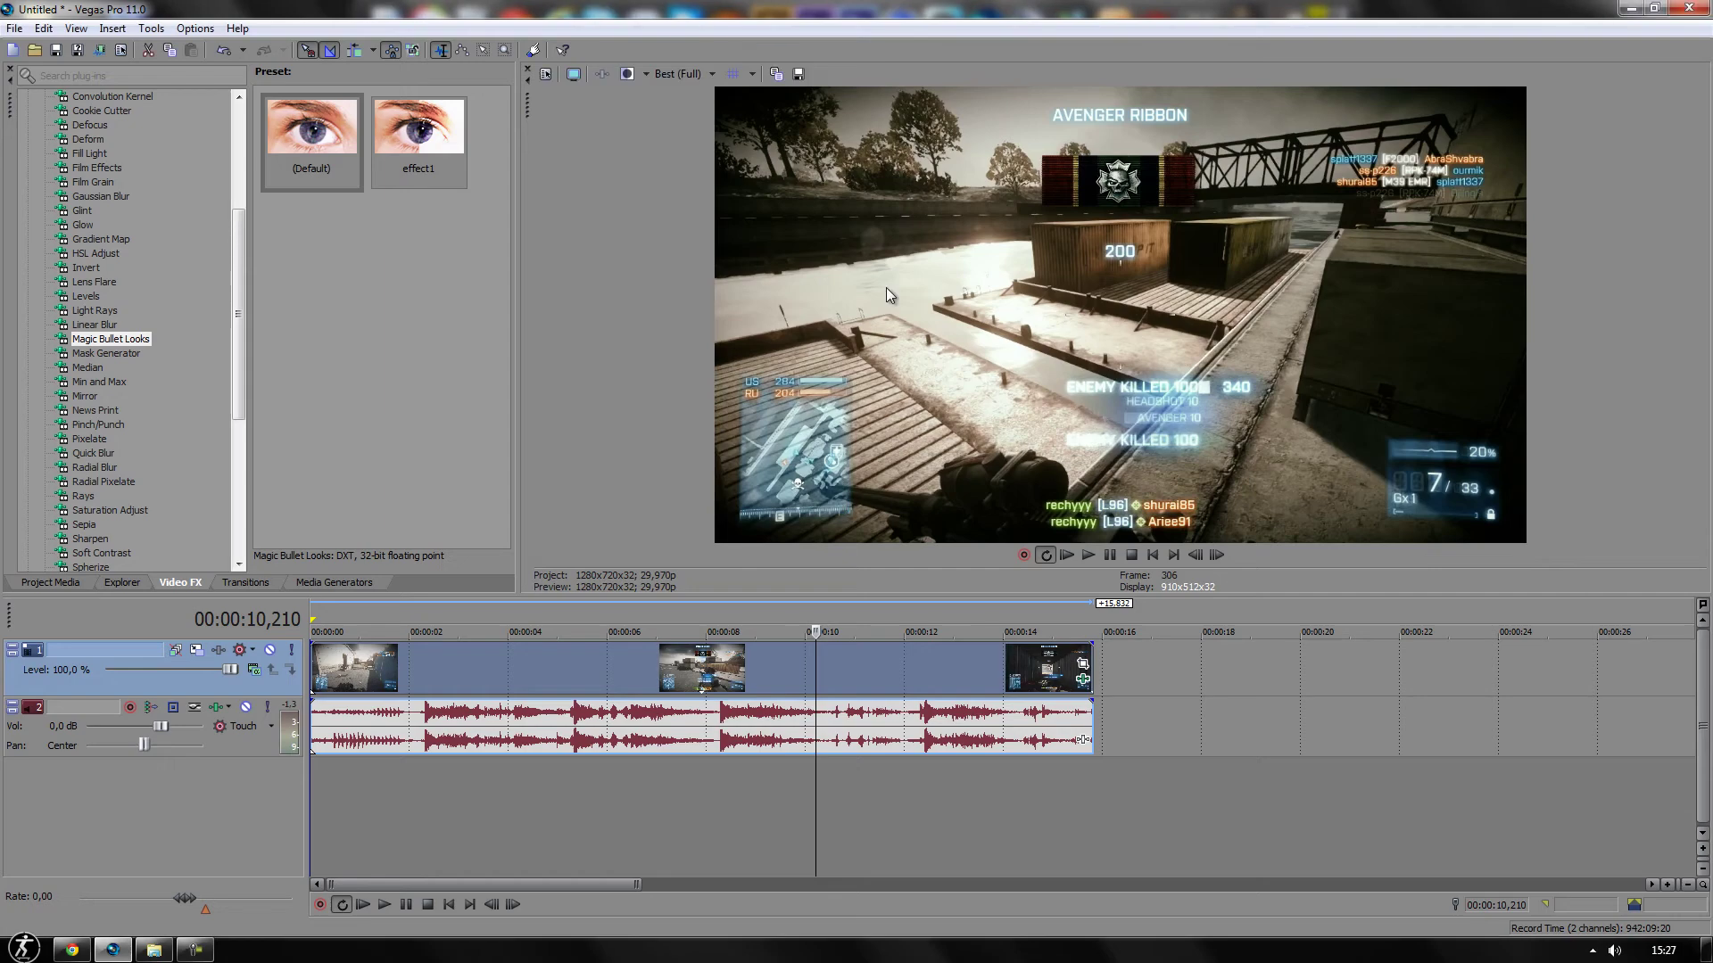
pyautogui.click(728, 698)
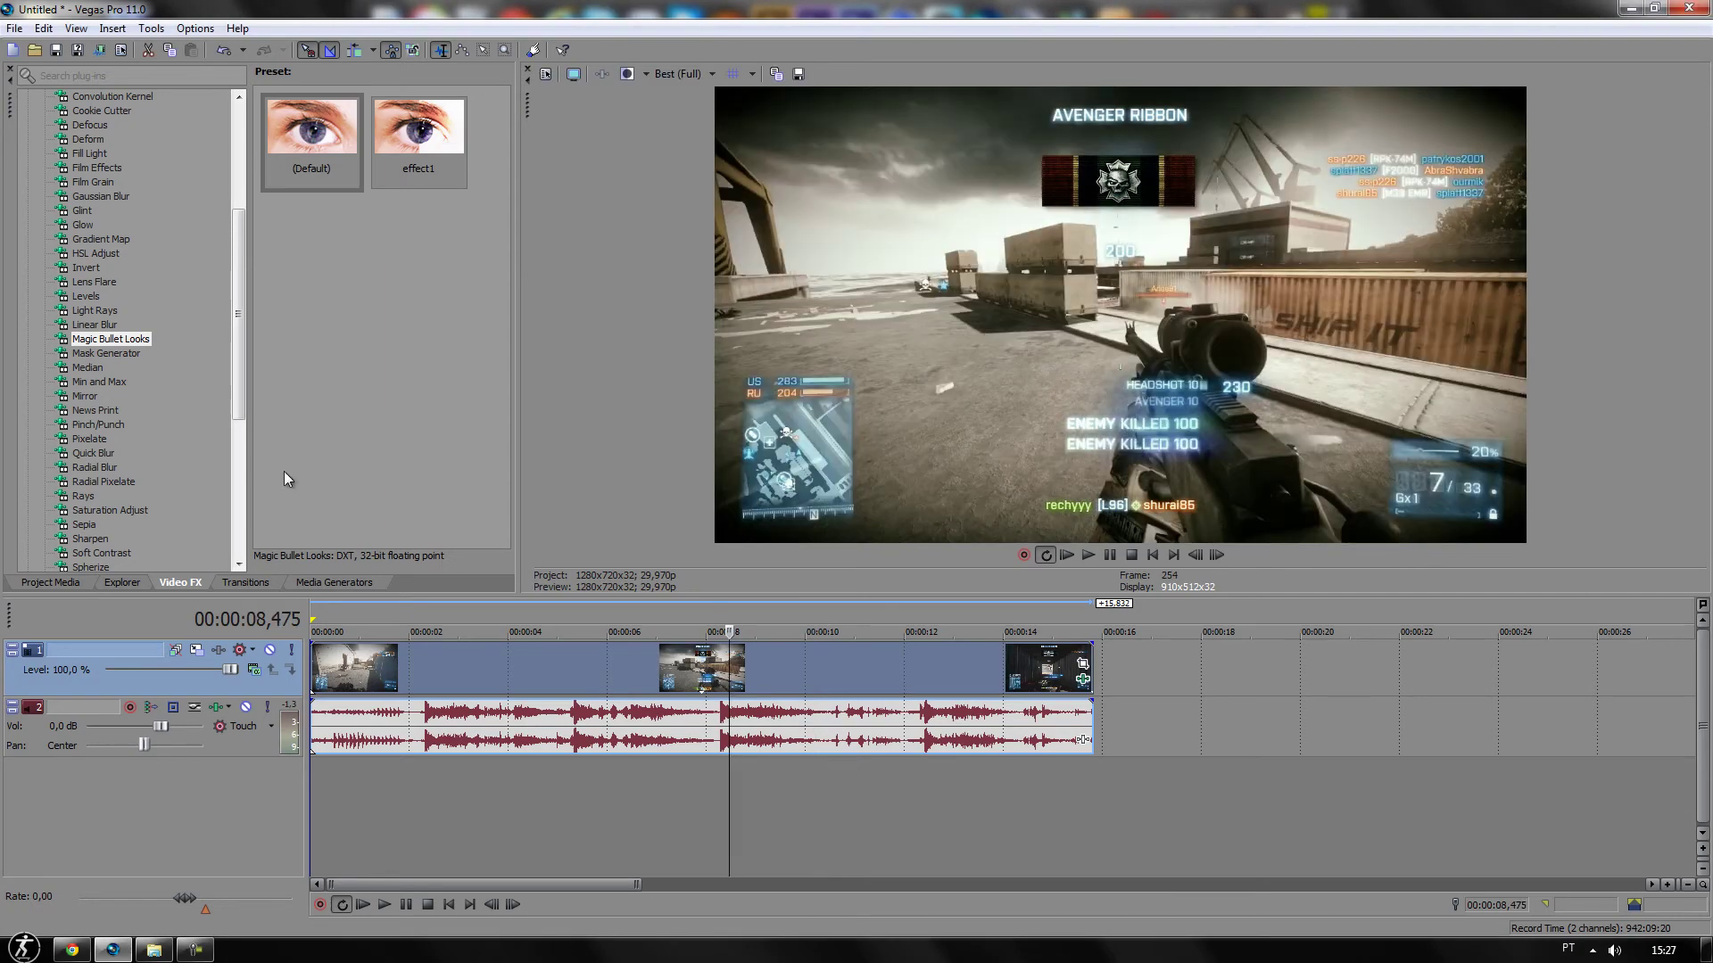
pyautogui.moveTo(244, 387); pyautogui.dragTo(239, 522)
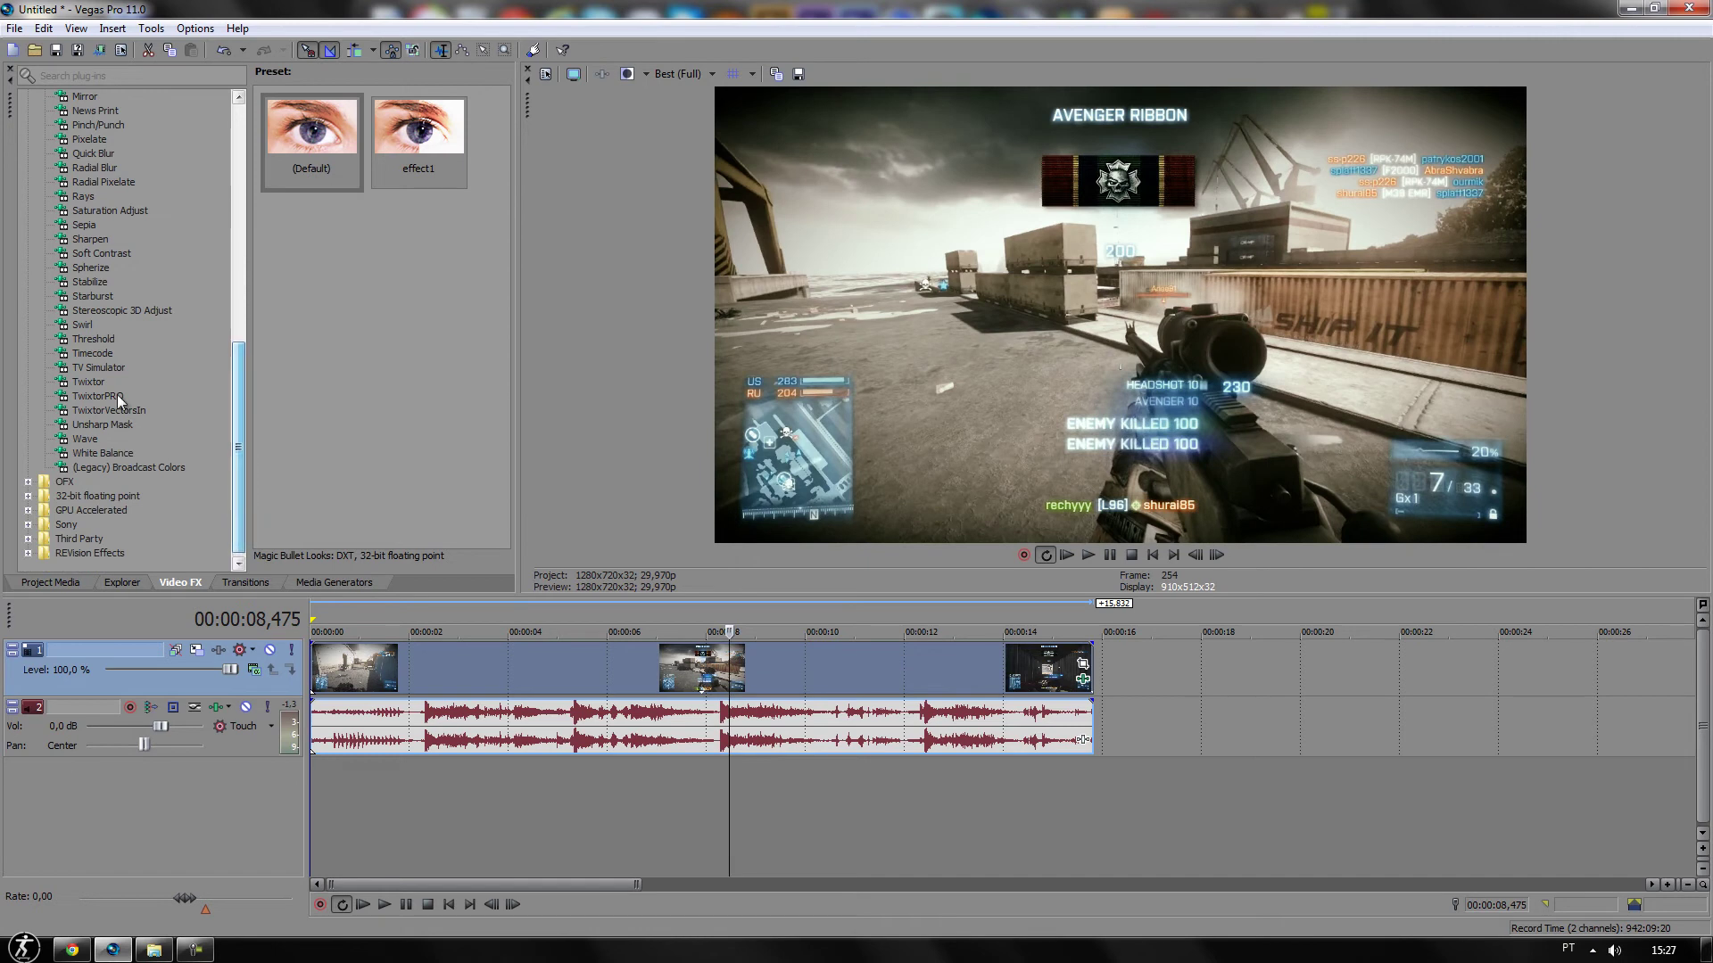
# Apply Sharpen's Default preset to the clip and set its Amount to 0,284
pyautogui.click(81, 241)
pyautogui.moveTo(321, 138)
pyautogui.mouseDown()
pyautogui.moveTo(706, 680)
pyautogui.moveTo(704, 654)
pyautogui.mouseUp()
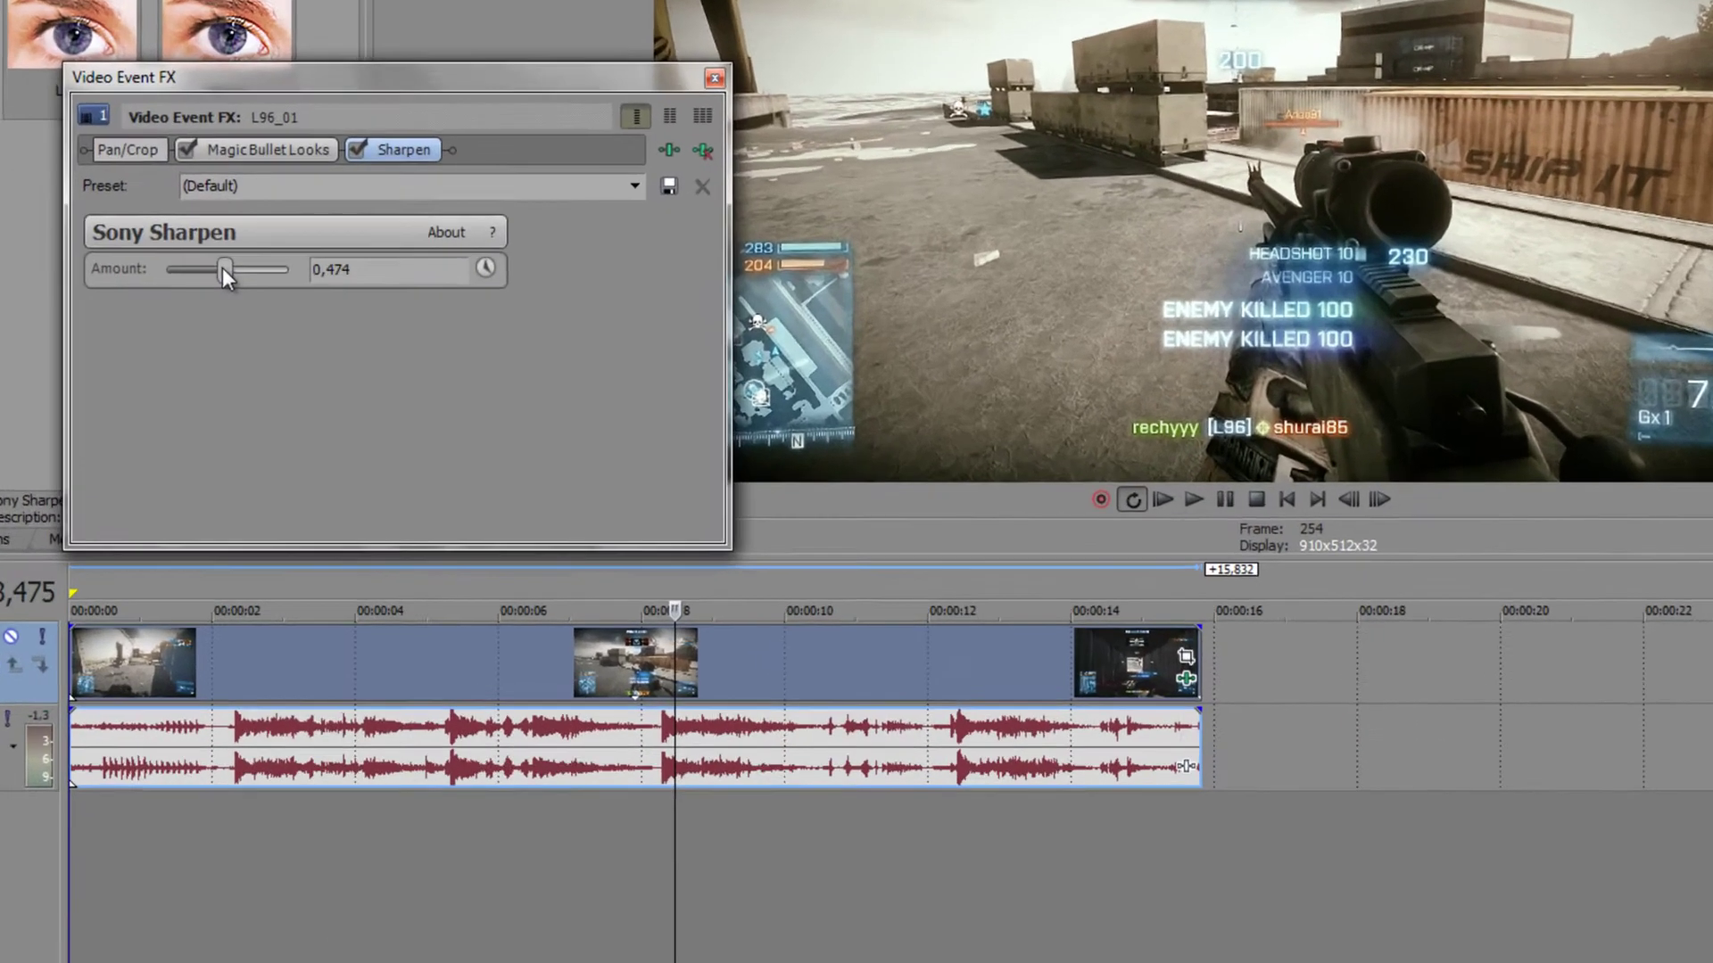
pyautogui.moveTo(409, 397); pyautogui.dragTo(401, 396)
pyautogui.moveTo(179, 261); pyautogui.dragTo(176, 261)
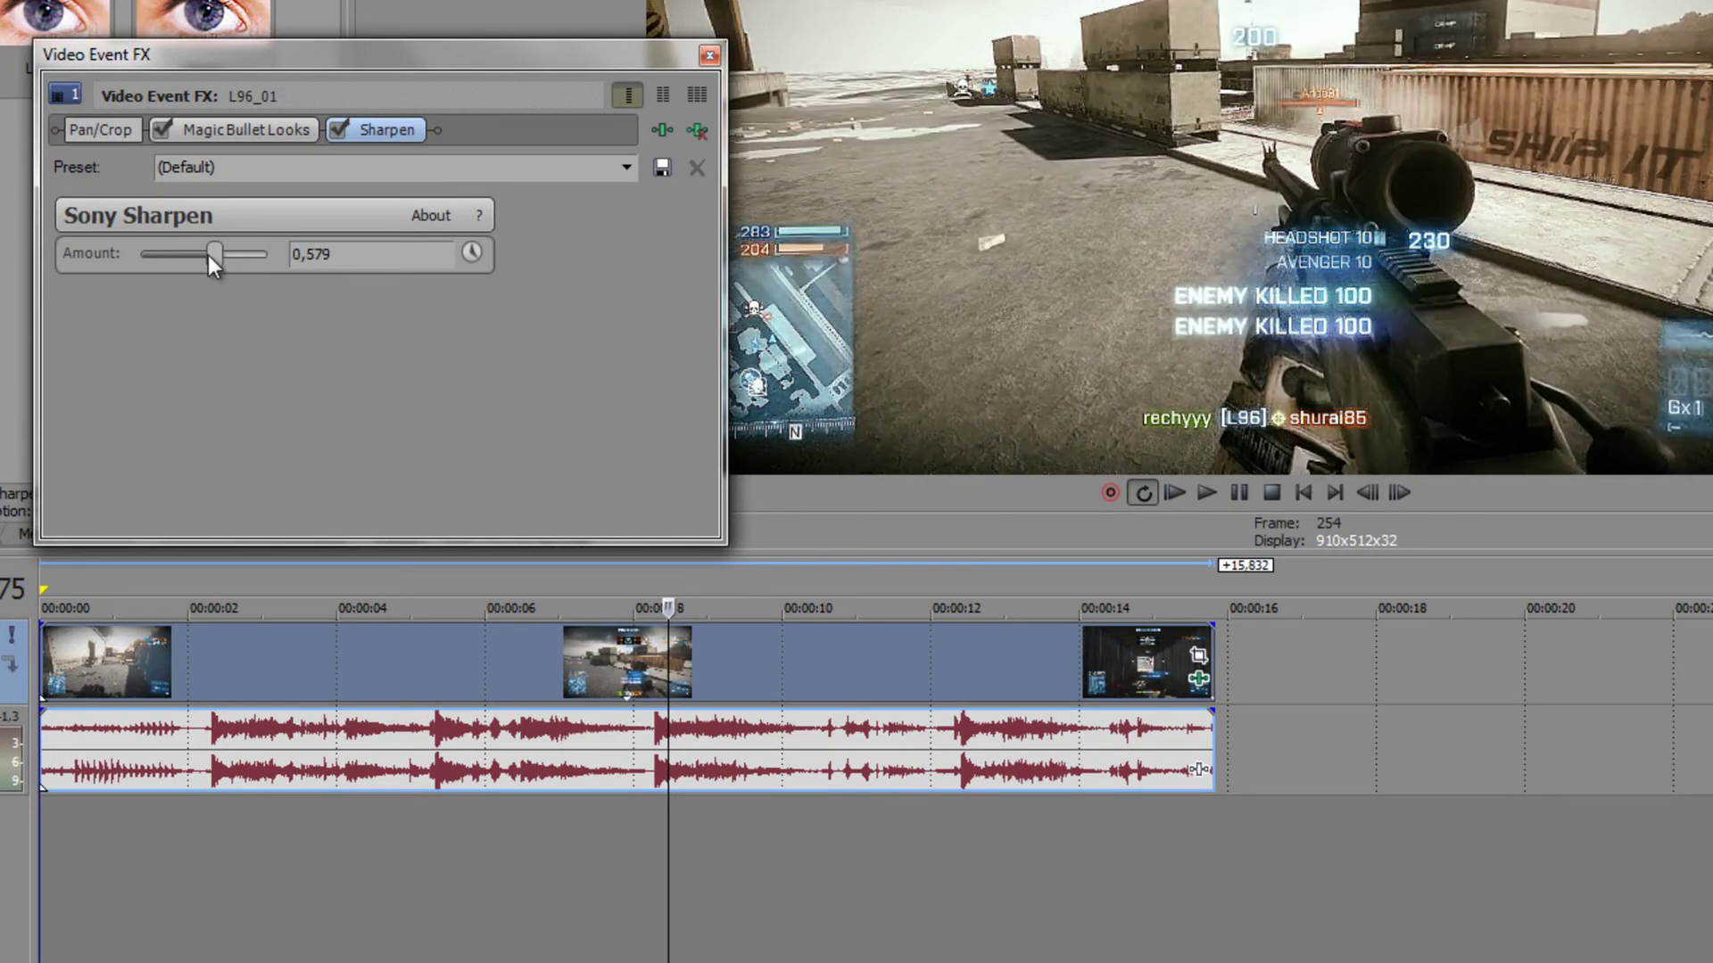
pyautogui.moveTo(165, 255); pyautogui.dragTo(173, 259)
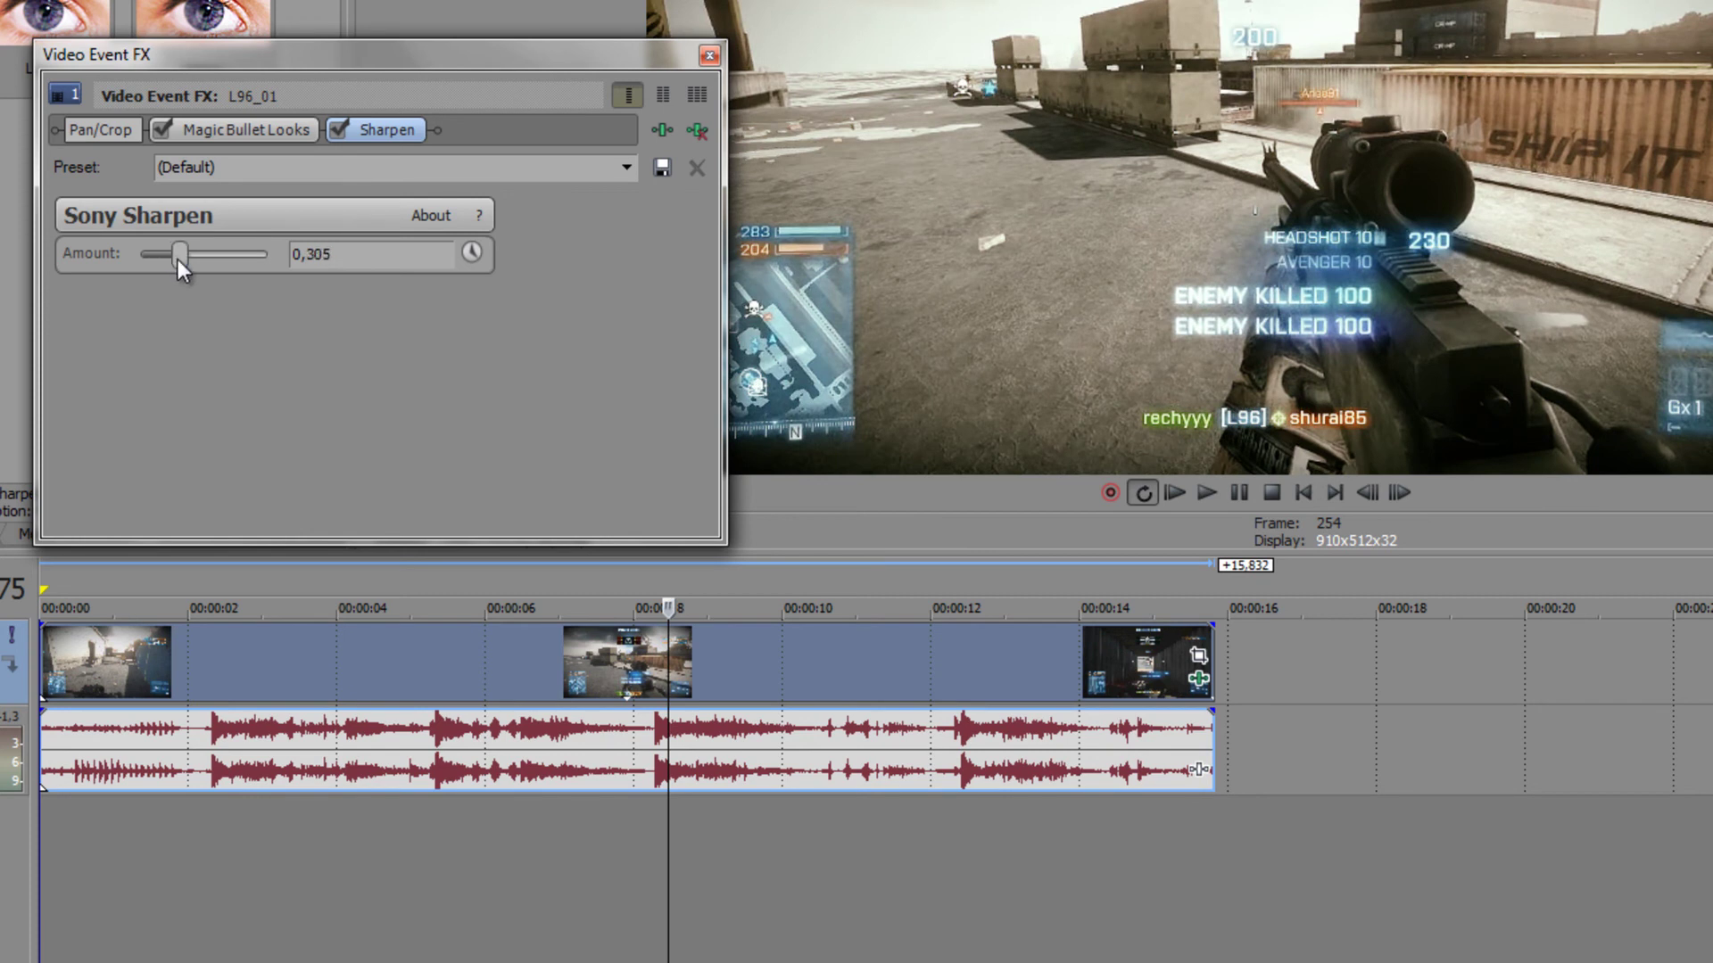
# Toggle Sharpen off and on to compare, then close the event FX window
pyautogui.click(338, 131)
pyautogui.click(336, 132)
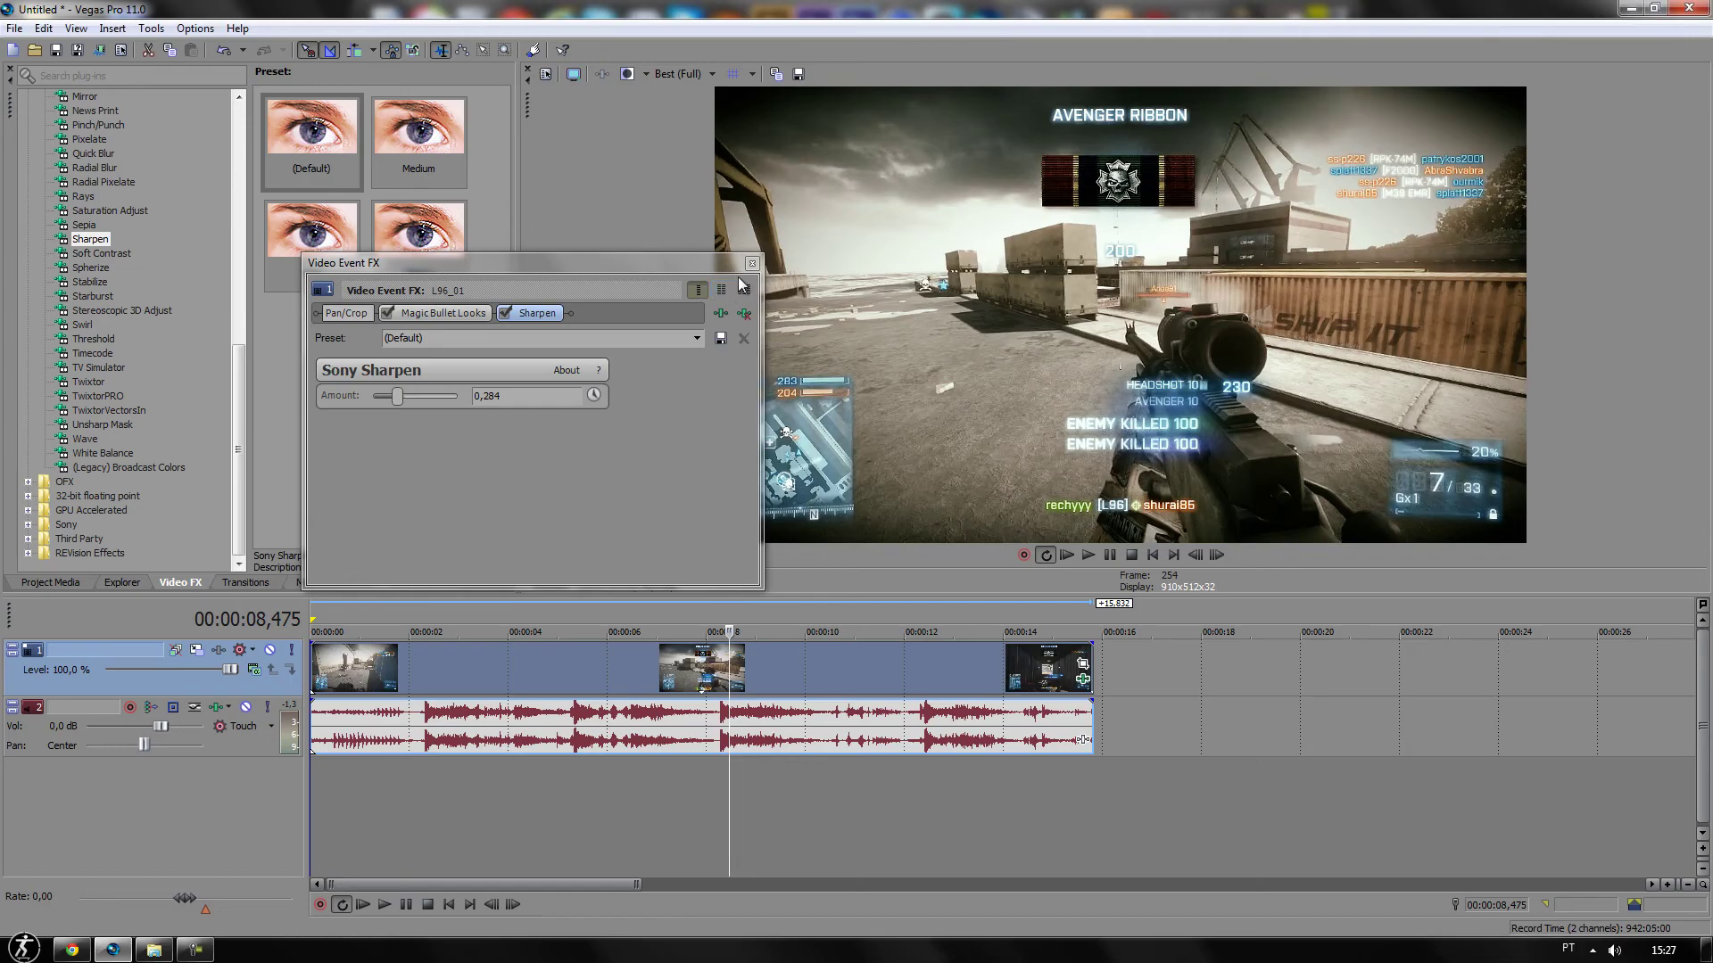
pyautogui.click(754, 258)
# Render the project to Untitled.mp4 with the MainConcept AVC/AAC Internet 1280x720-30p template
pyautogui.click(14, 28)
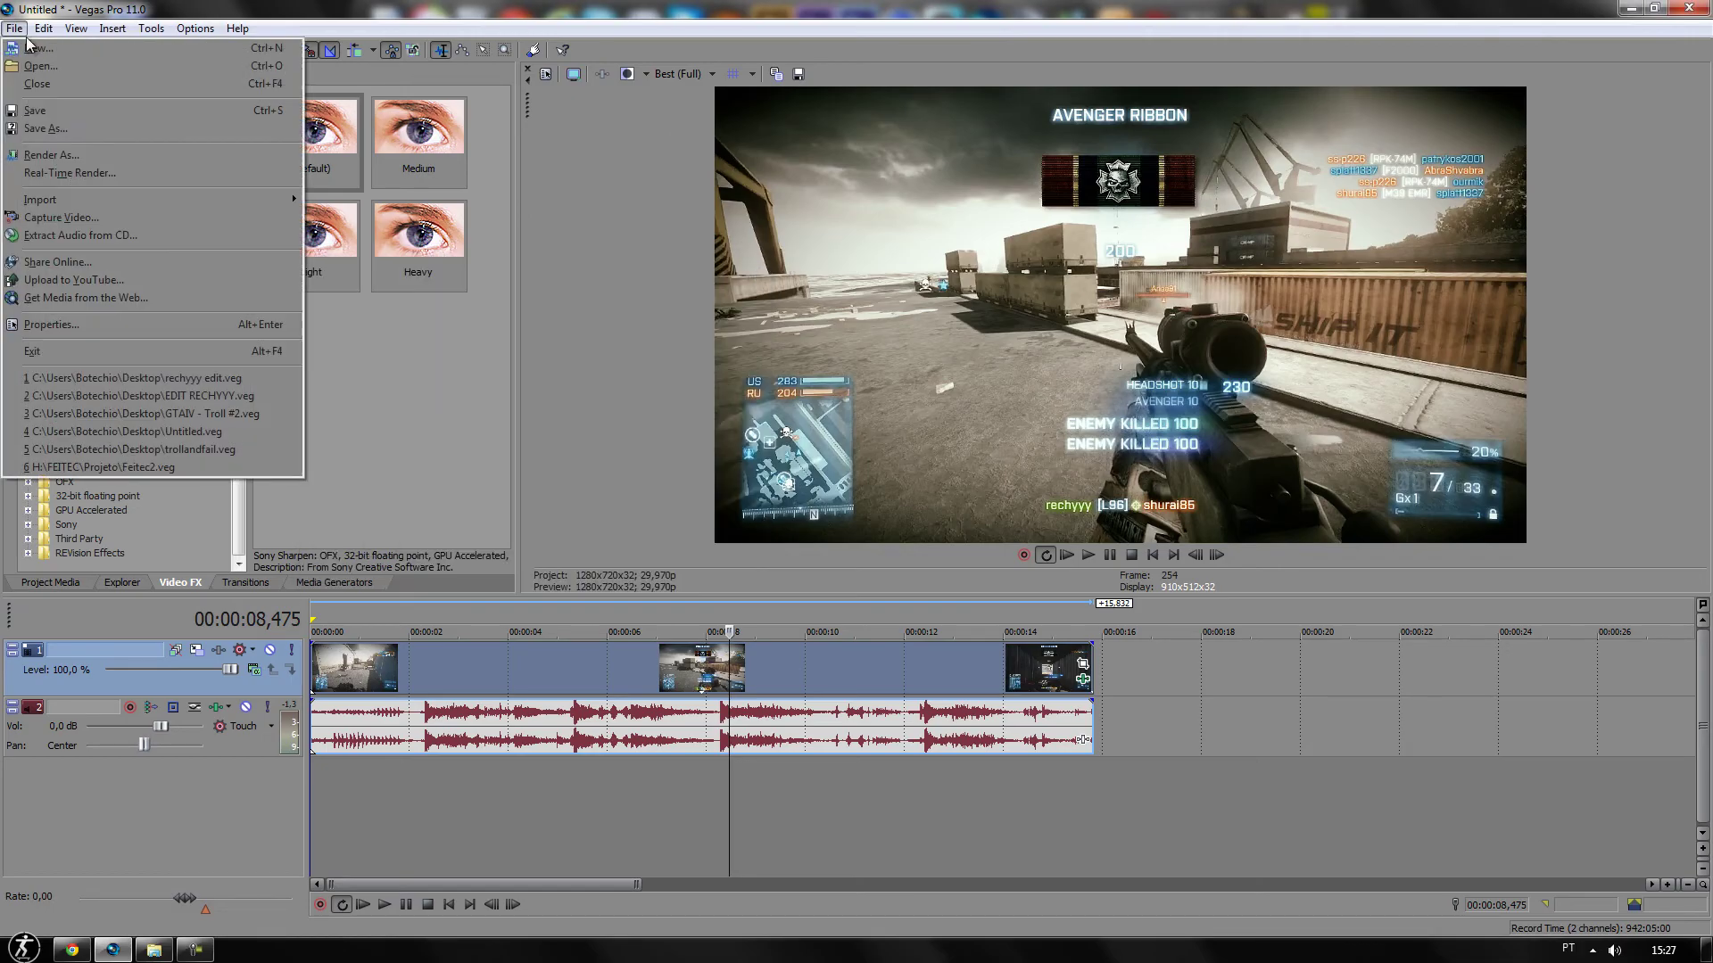
pyautogui.click(100, 157)
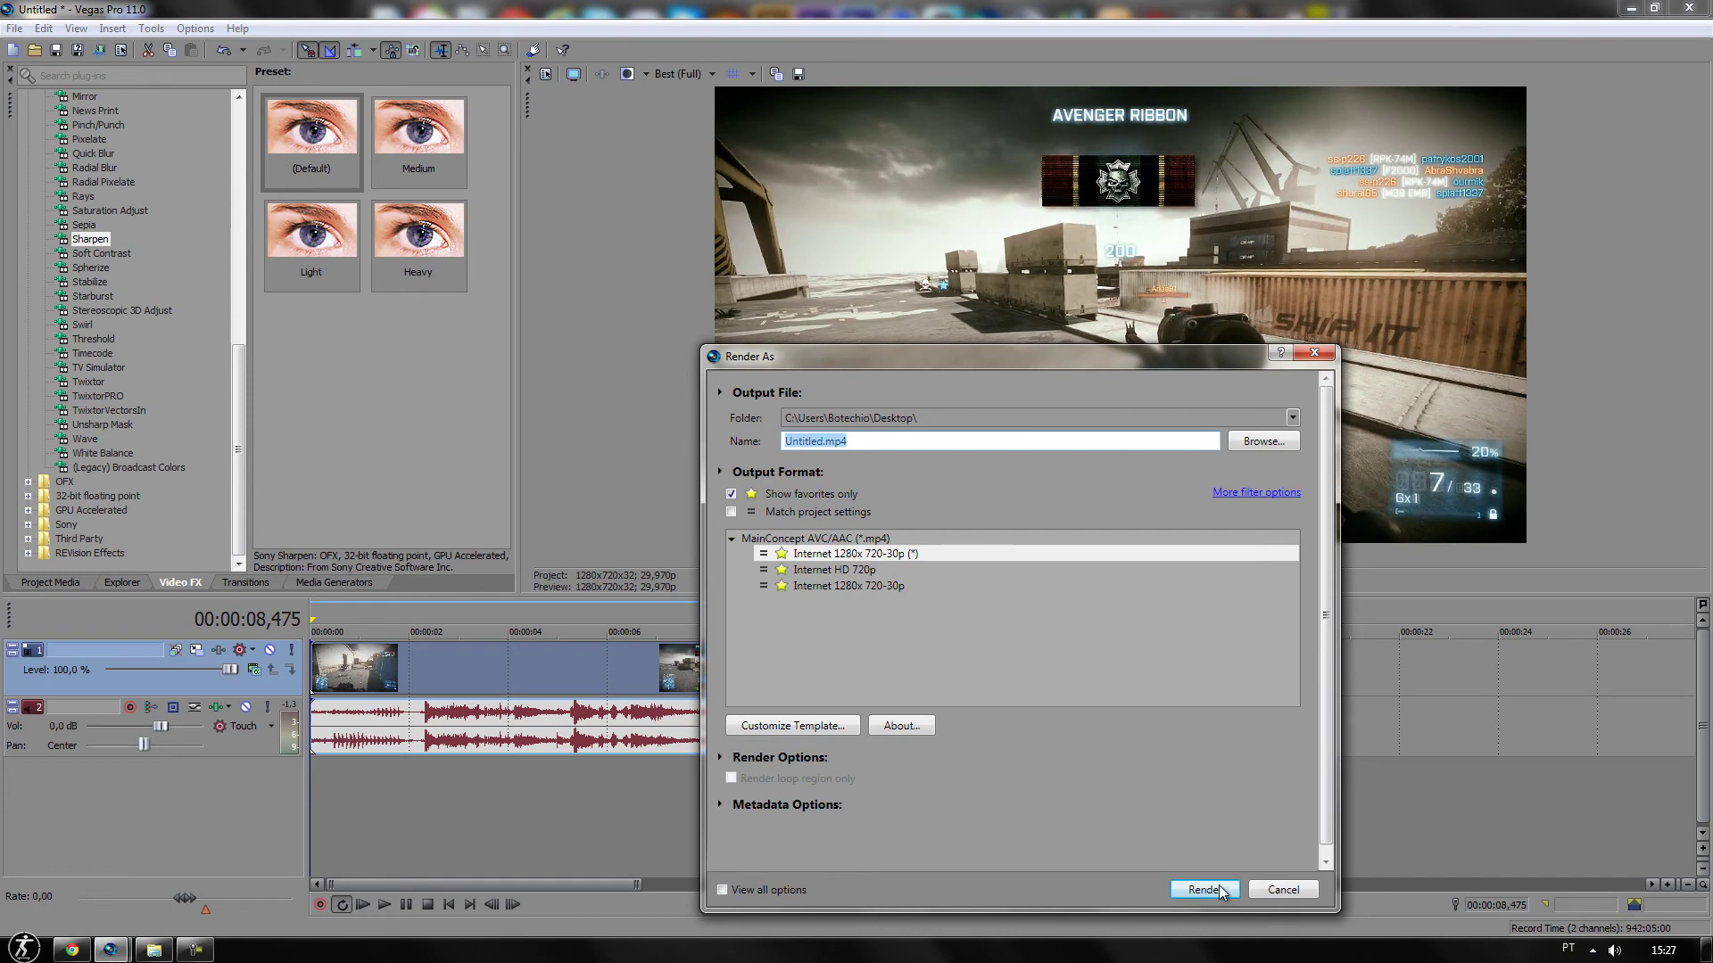
pyautogui.click(1220, 890)
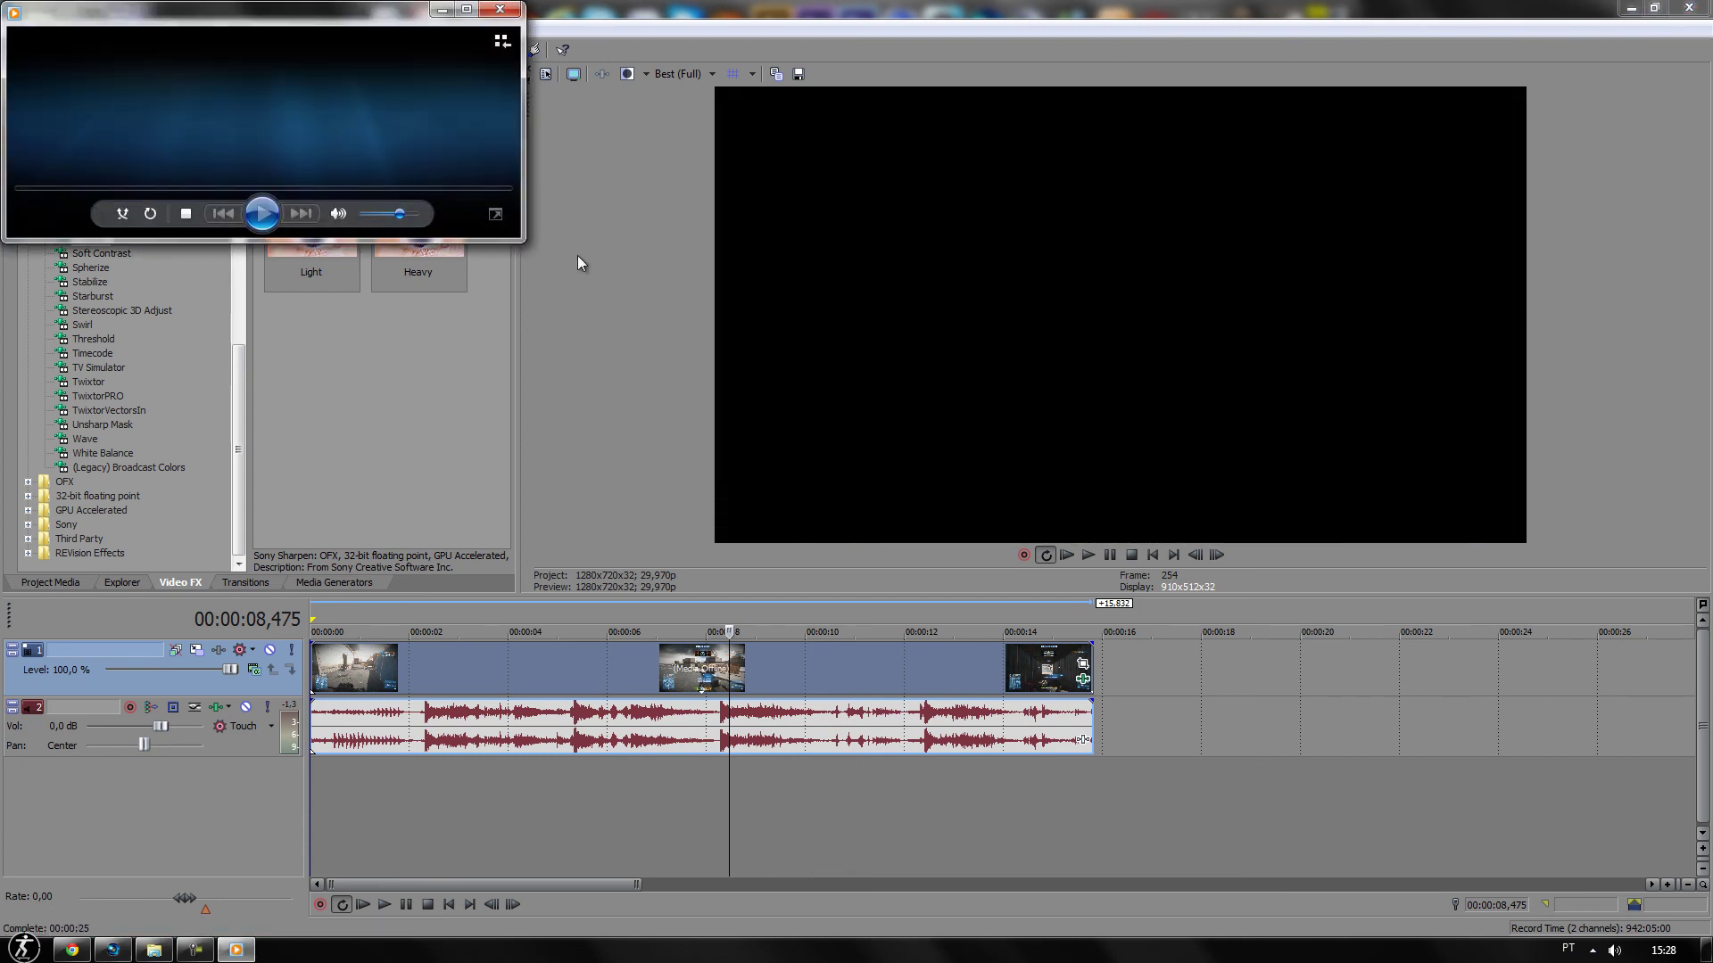
# Watch Untitled.mp4 full screen in Windows Media Player, exit full screen, and close the player
pyautogui.hotkey('alt', 'Return')
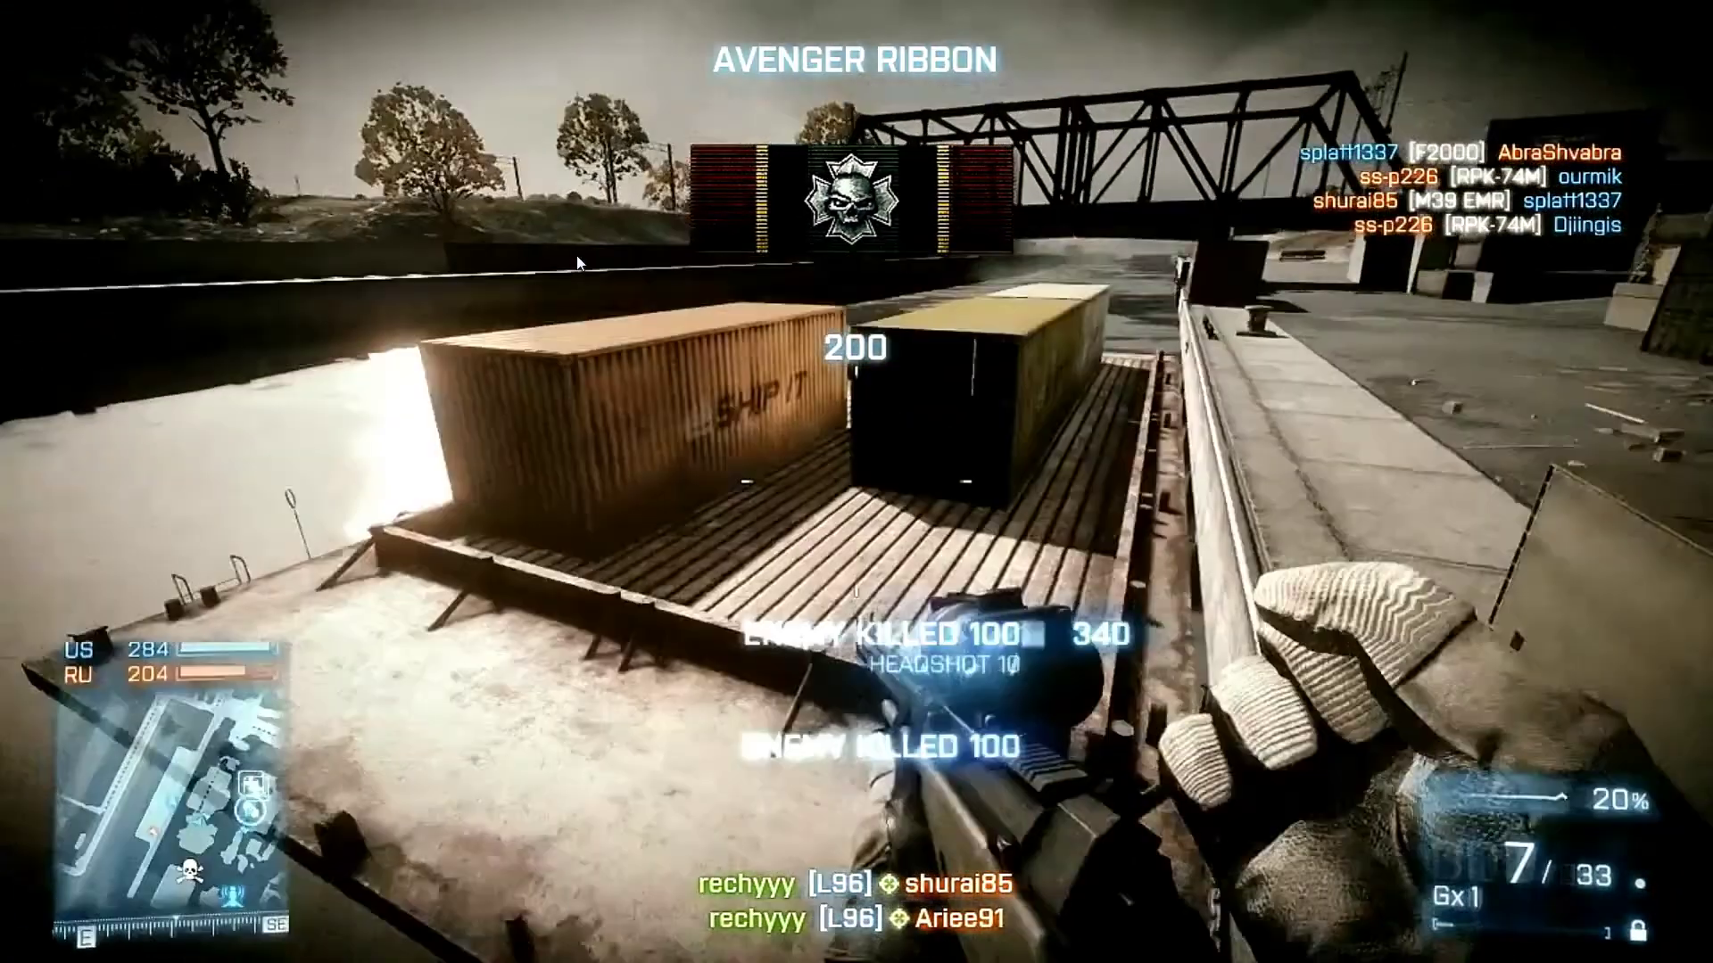
pyautogui.moveTo(585, 92)
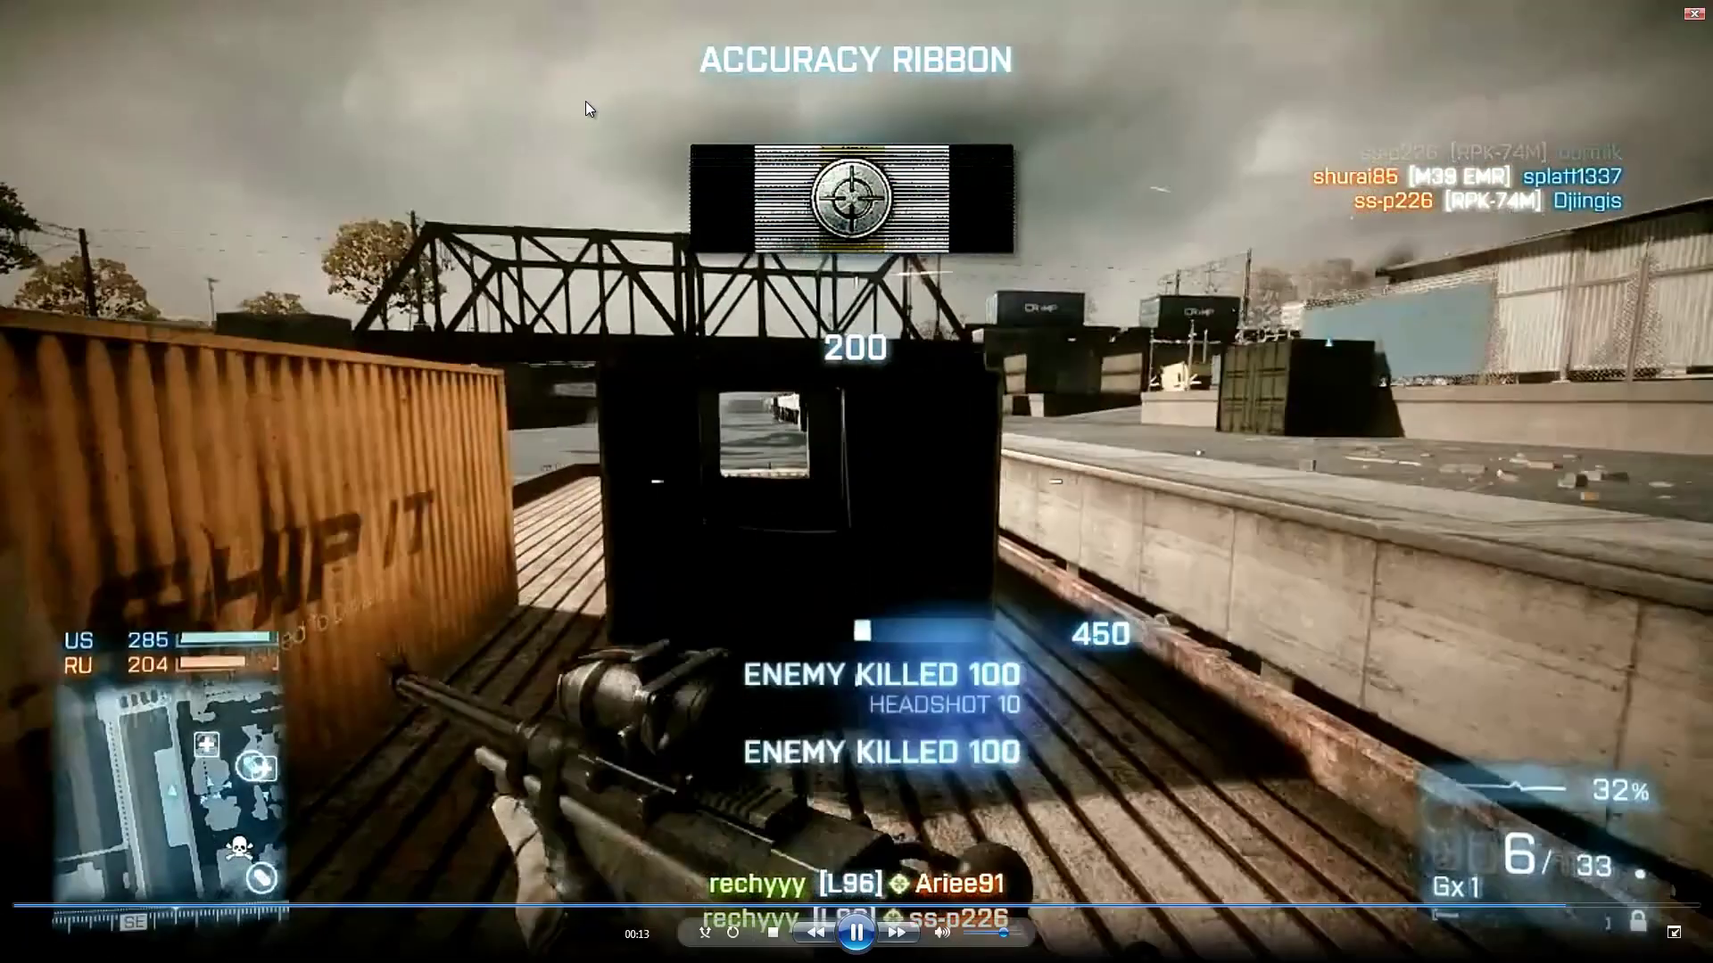
pyautogui.doubleClick(585, 100)
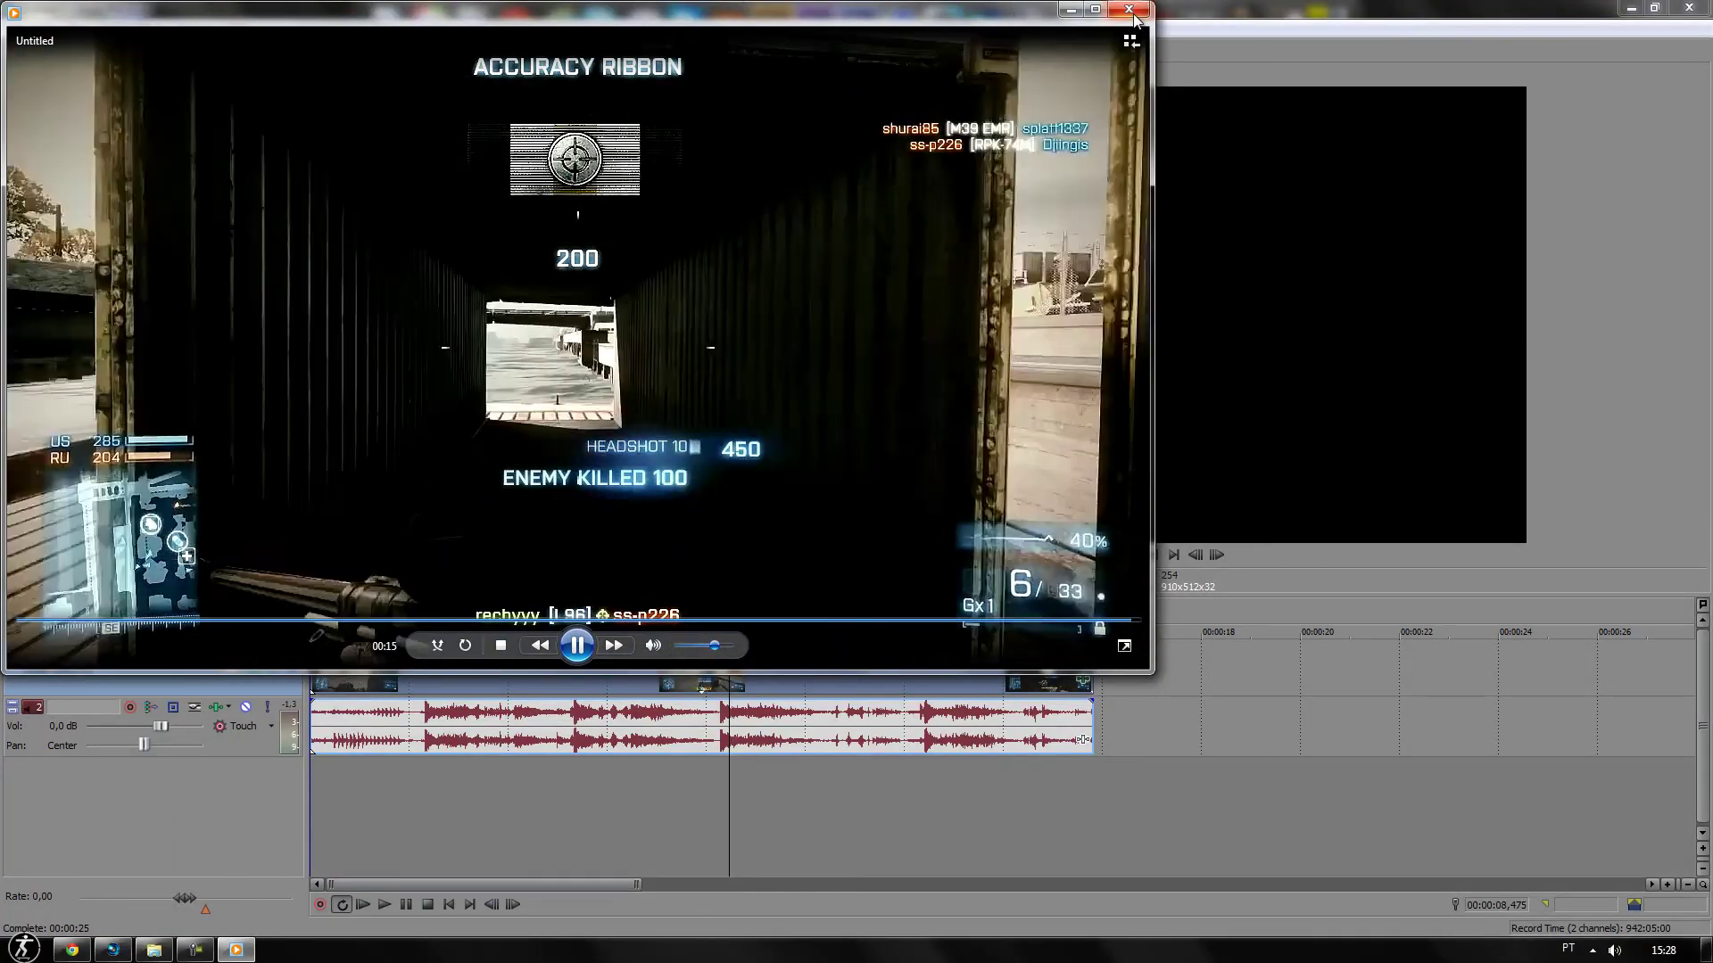
pyautogui.click(1130, 10)
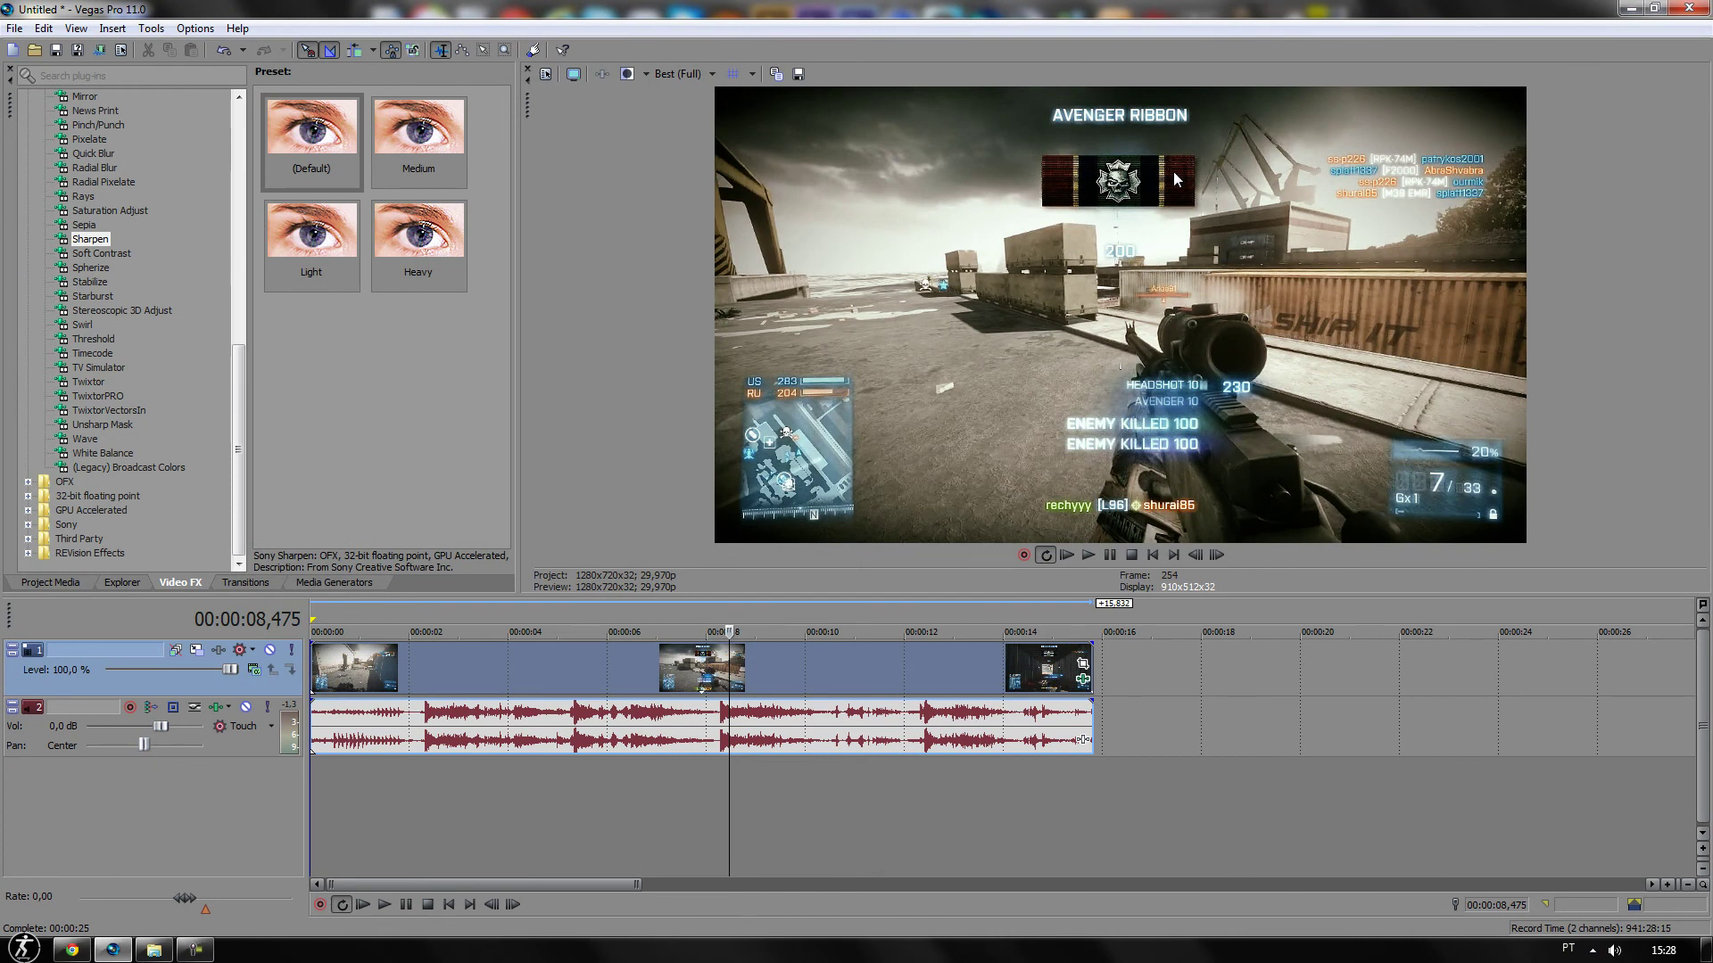